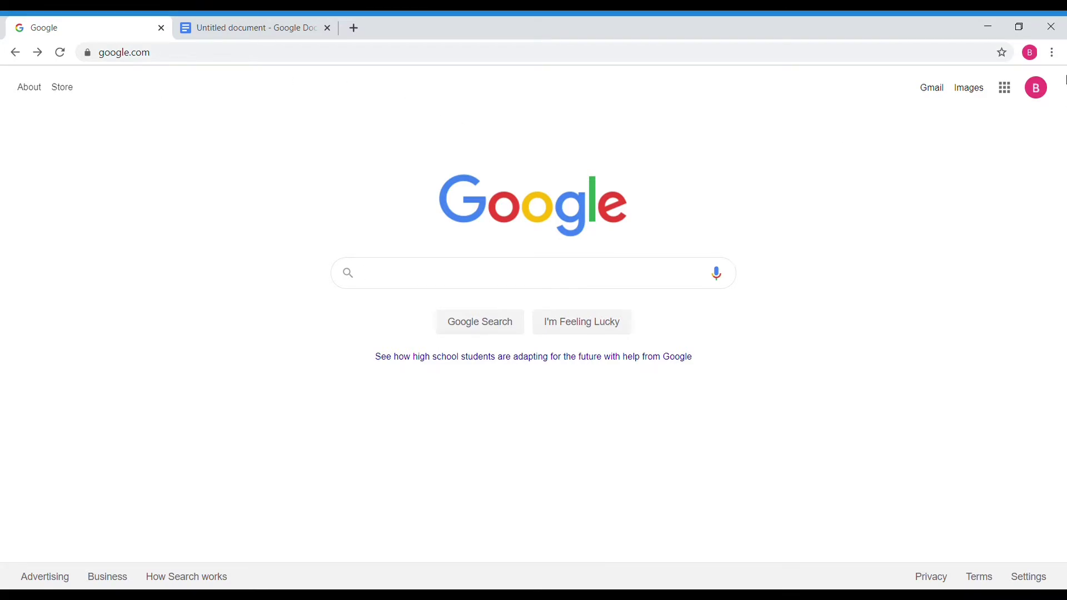
Step: Open Google Sheets and create a new spreadsheet from the To-do list template in the template gallery
{"action": "left_click", "coordinate": [1002, 99]}
{"action": "left_click", "coordinate": [942, 159]}
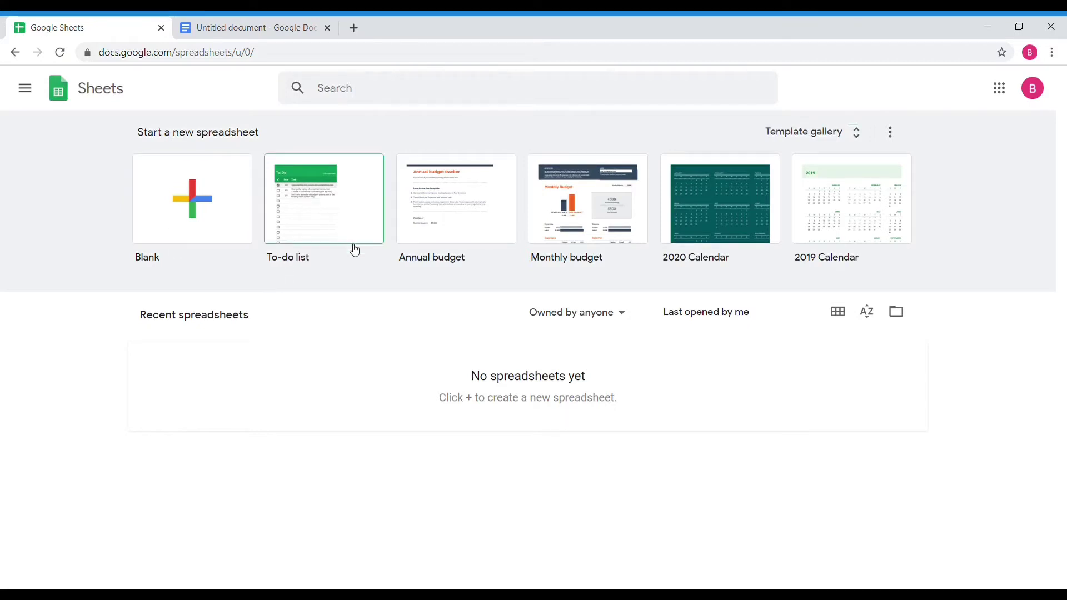
{"action": "left_click", "coordinate": [808, 137]}
{"action": "scroll", "coordinate": [625, 219], "scroll_direction": "down", "scroll_amount": 8}
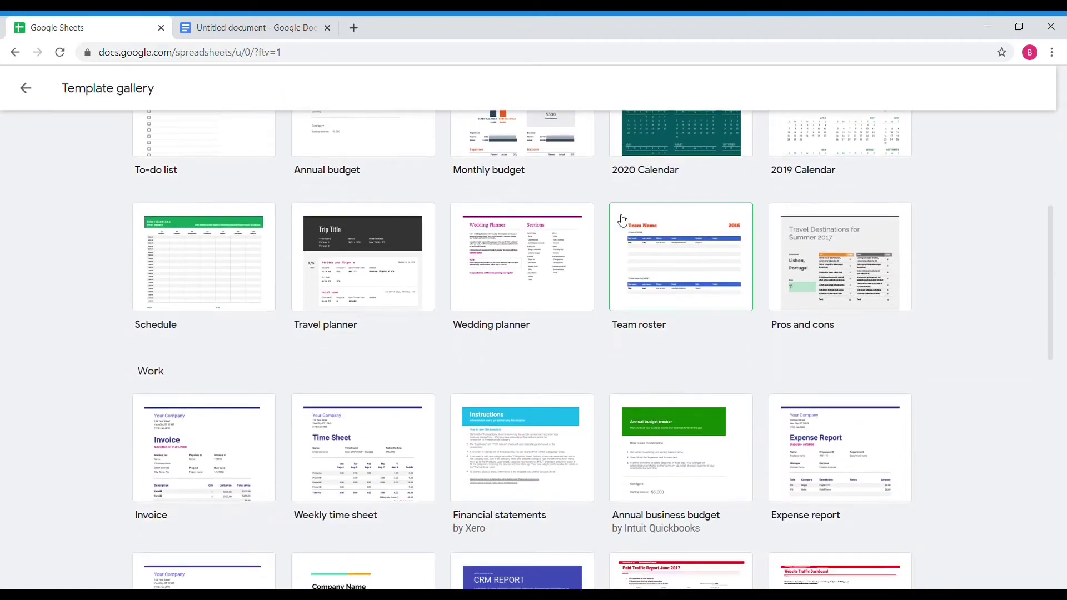
{"action": "scroll", "coordinate": [598, 245], "scroll_direction": "up", "scroll_amount": 8}
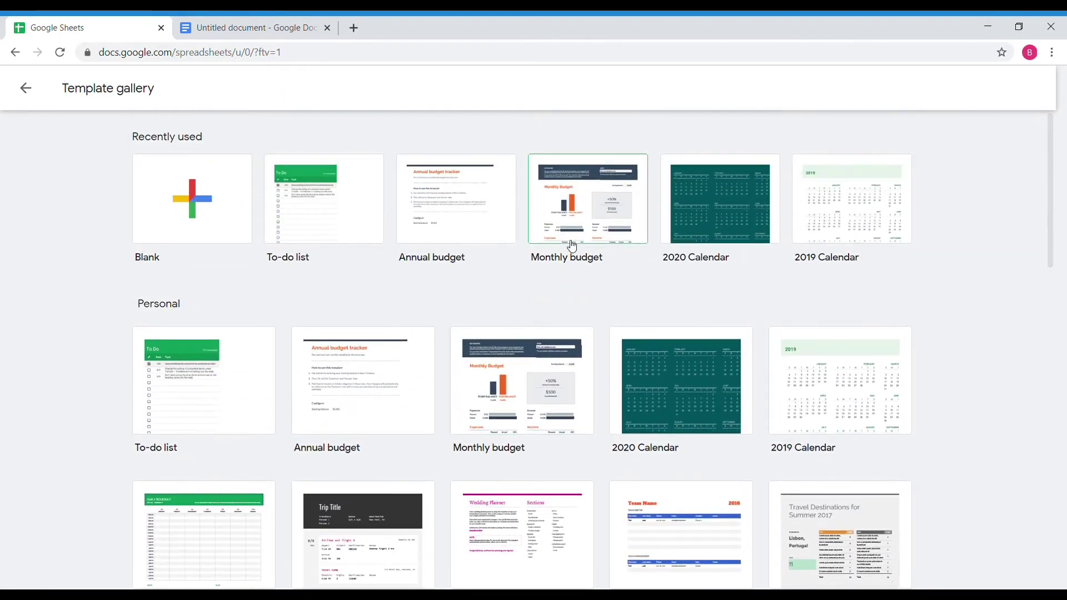
{"action": "left_click", "coordinate": [306, 214]}
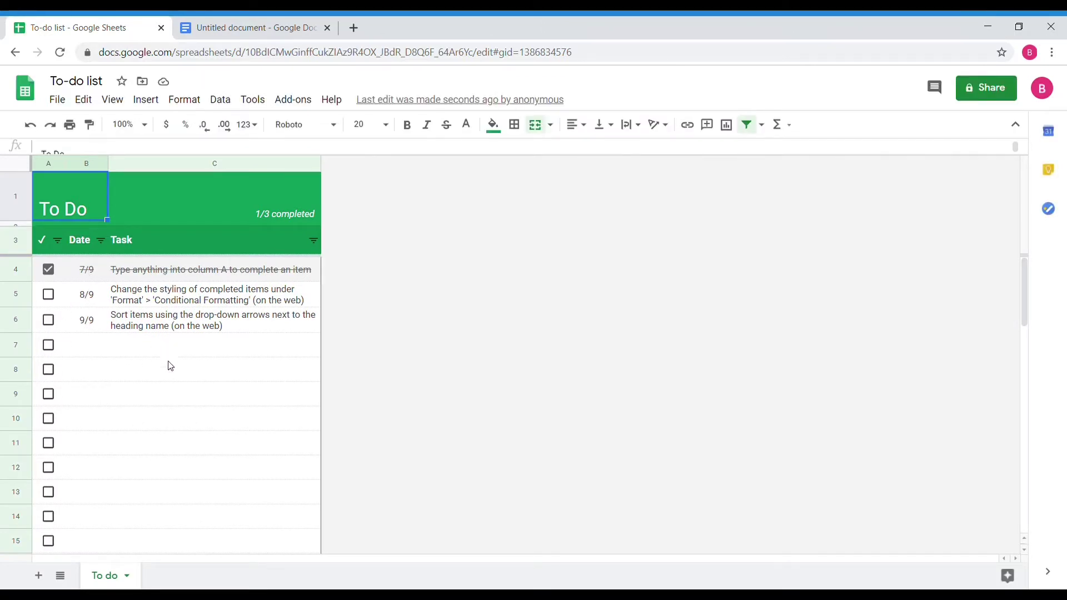
Step: Try the completion checkboxes of the three sample tasks on and off, leaving only the first task ticked
{"action": "left_click", "coordinate": [49, 272]}
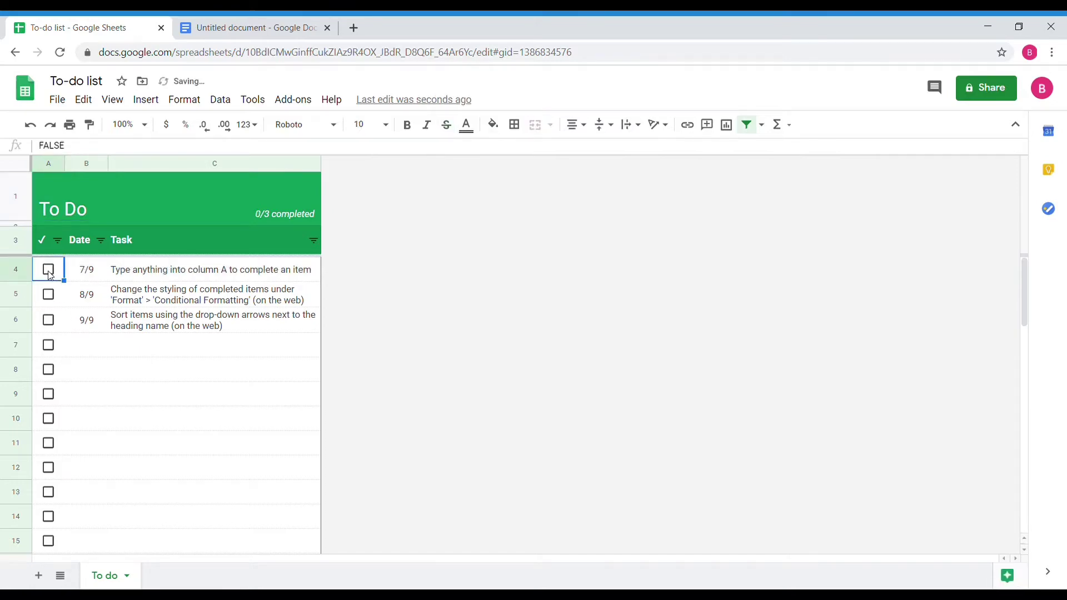
{"action": "left_click", "coordinate": [49, 271]}
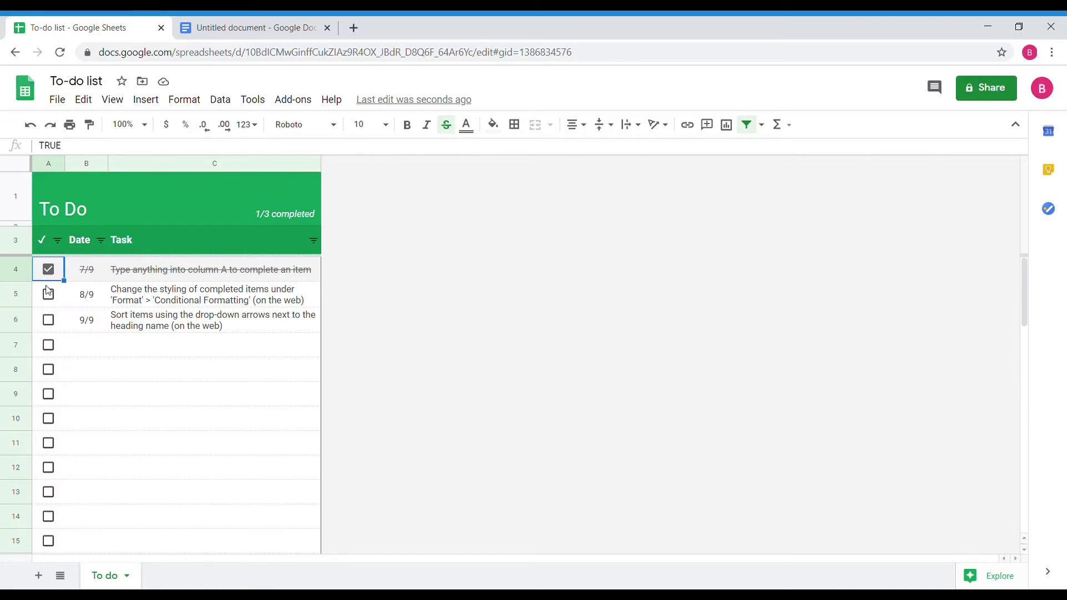
{"action": "left_click", "coordinate": [49, 296]}
{"action": "left_click", "coordinate": [50, 321]}
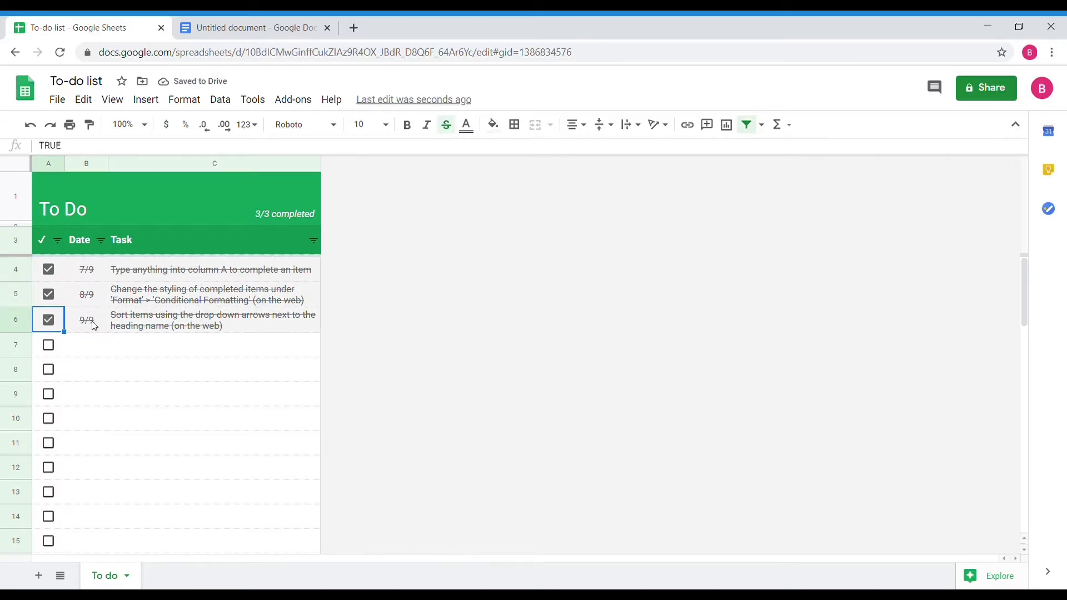
{"action": "left_click", "coordinate": [50, 271]}
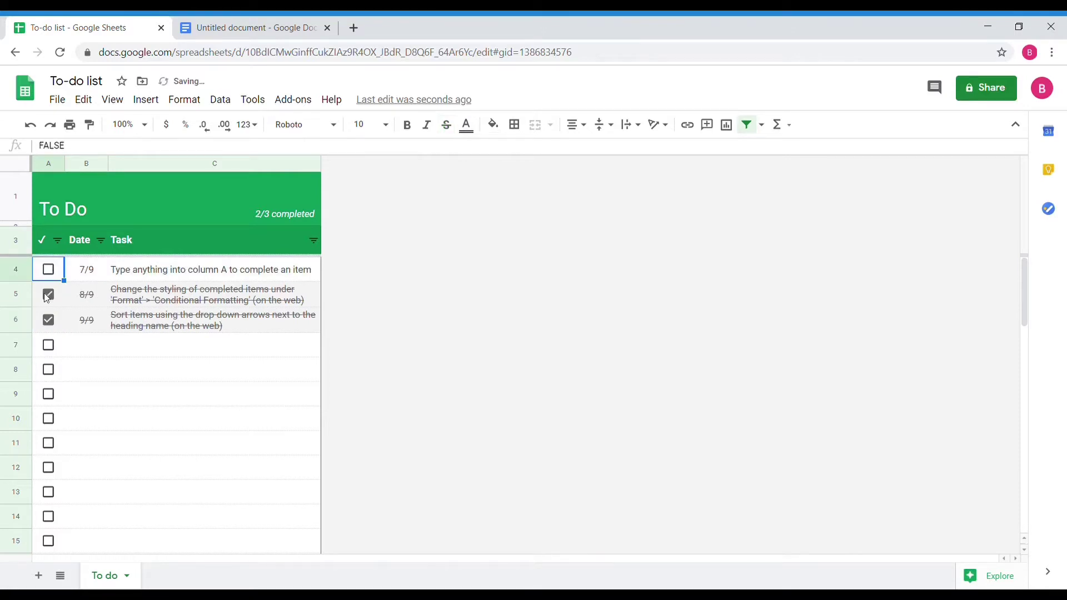
{"action": "left_click", "coordinate": [47, 305]}
{"action": "left_click", "coordinate": [49, 318]}
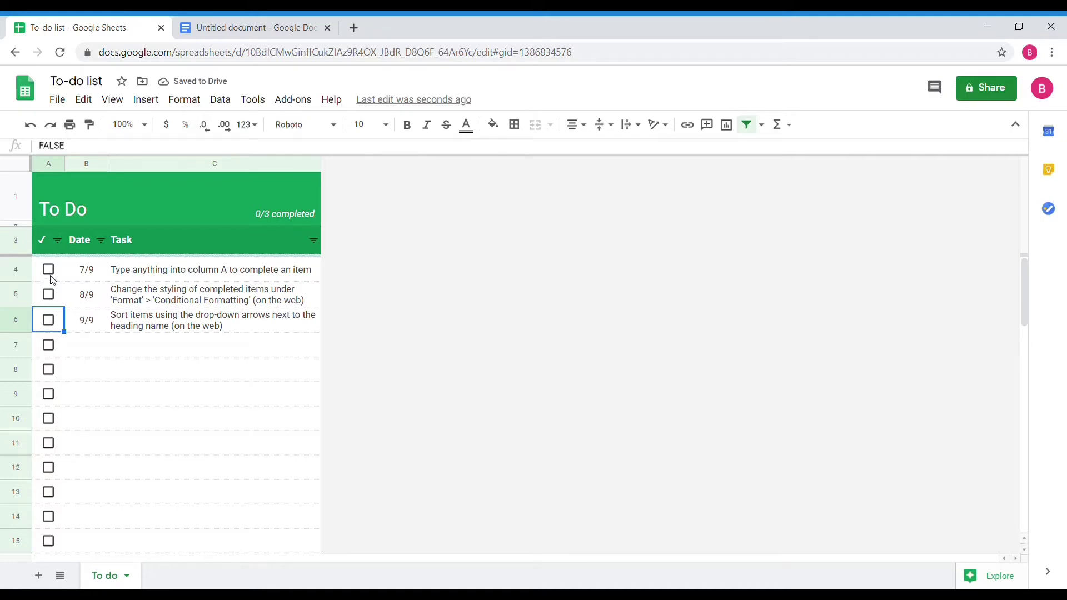
{"action": "left_click", "coordinate": [49, 270]}
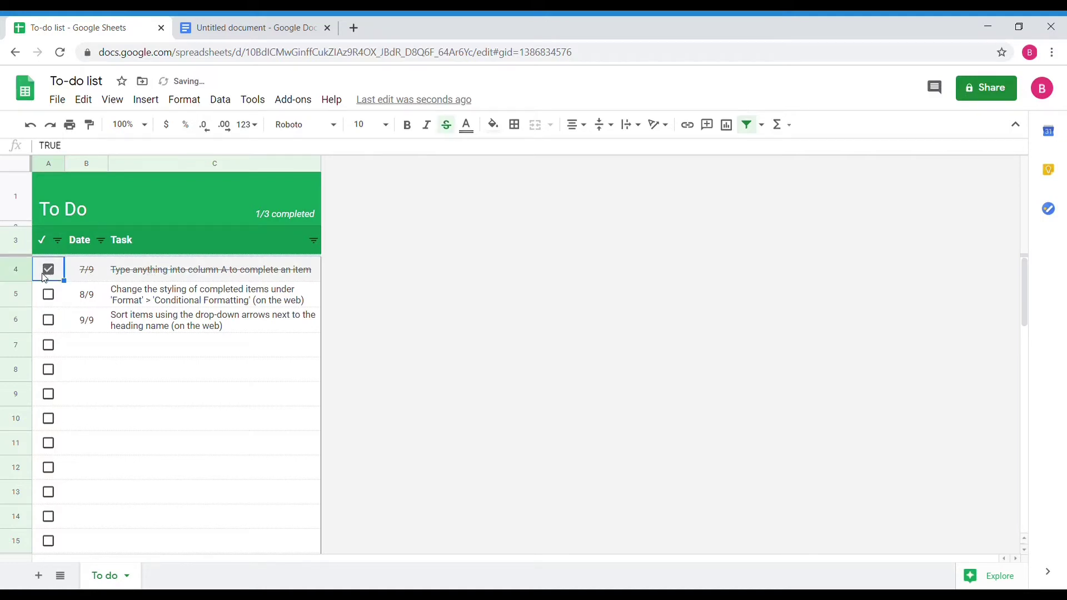
Step: Edit the conditional format rule for A4:C51 so completed tasks appear in bold magenta text
{"action": "right_click", "coordinate": [160, 270]}
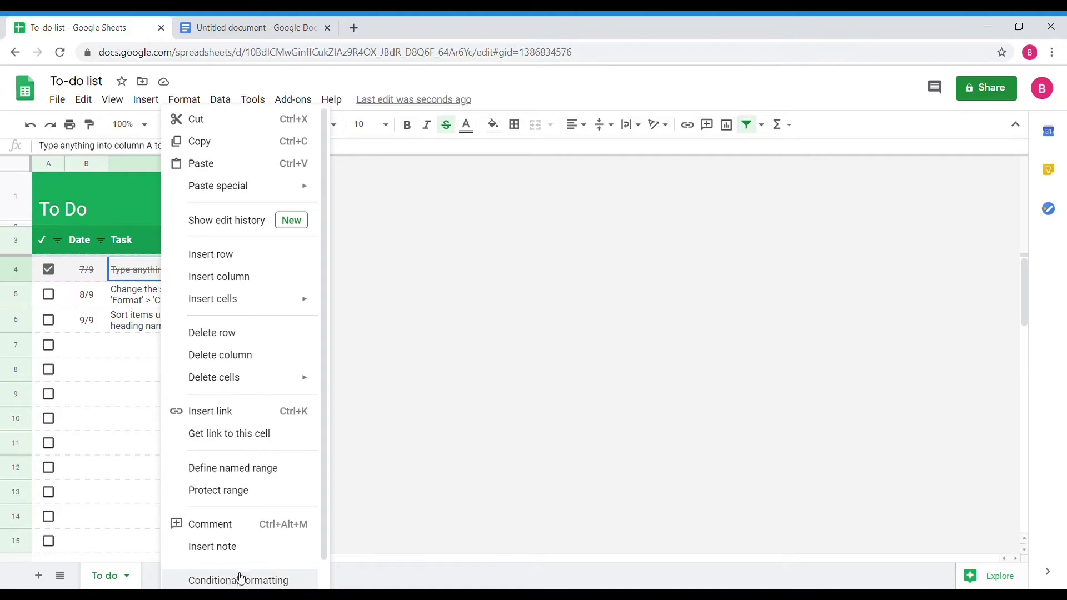
{"action": "scroll", "coordinate": [239, 578], "scroll_direction": "down", "scroll_amount": 1}
{"action": "left_click", "coordinate": [236, 556]}
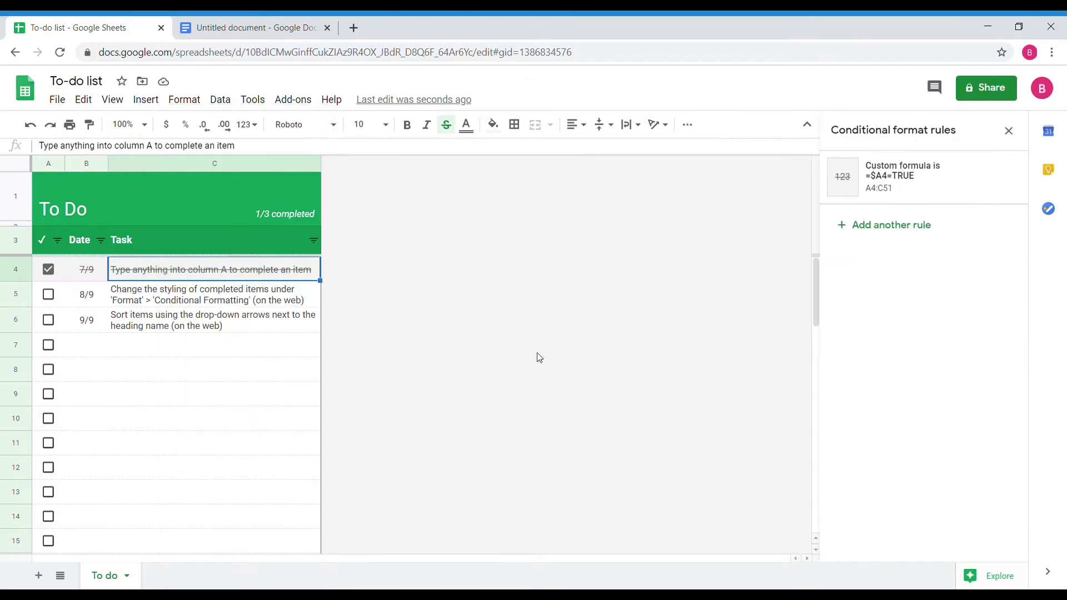
{"action": "left_click", "coordinate": [902, 188]}
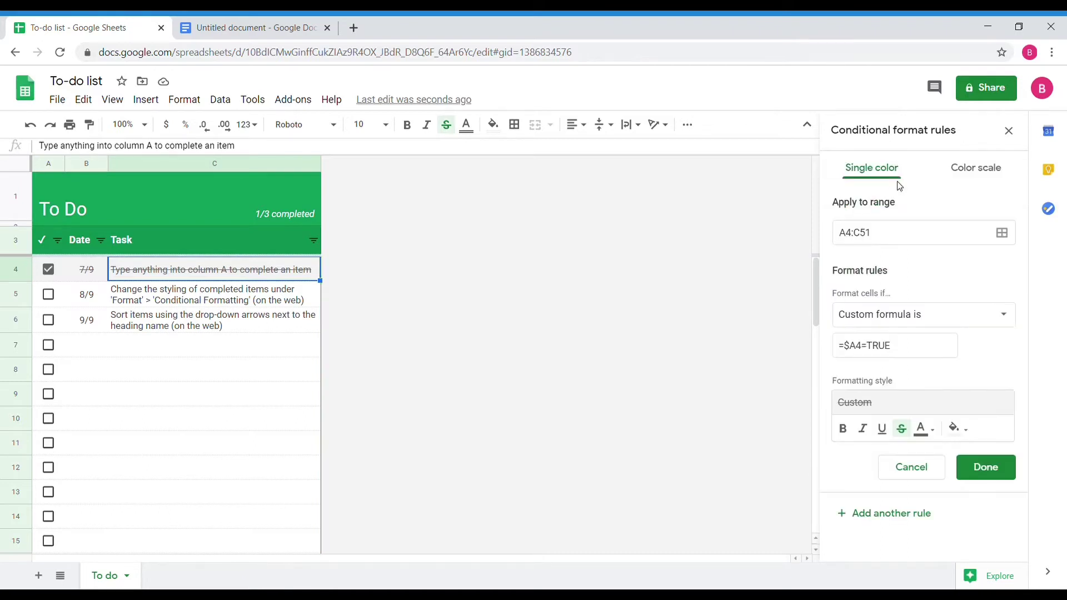
{"action": "left_click", "coordinate": [933, 434]}
{"action": "left_click", "coordinate": [928, 272]}
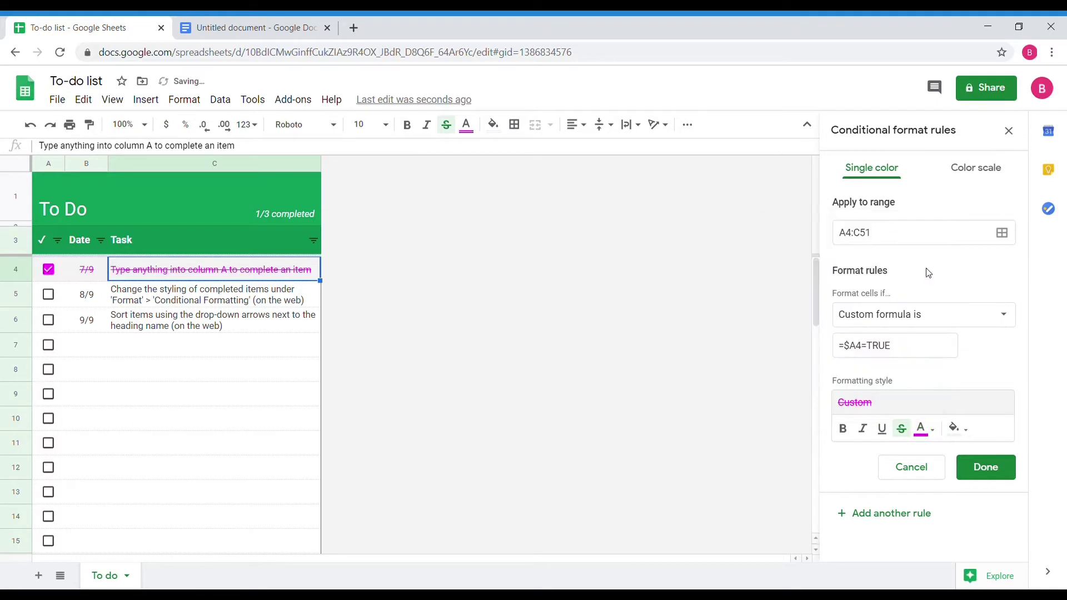
{"action": "left_click", "coordinate": [843, 429]}
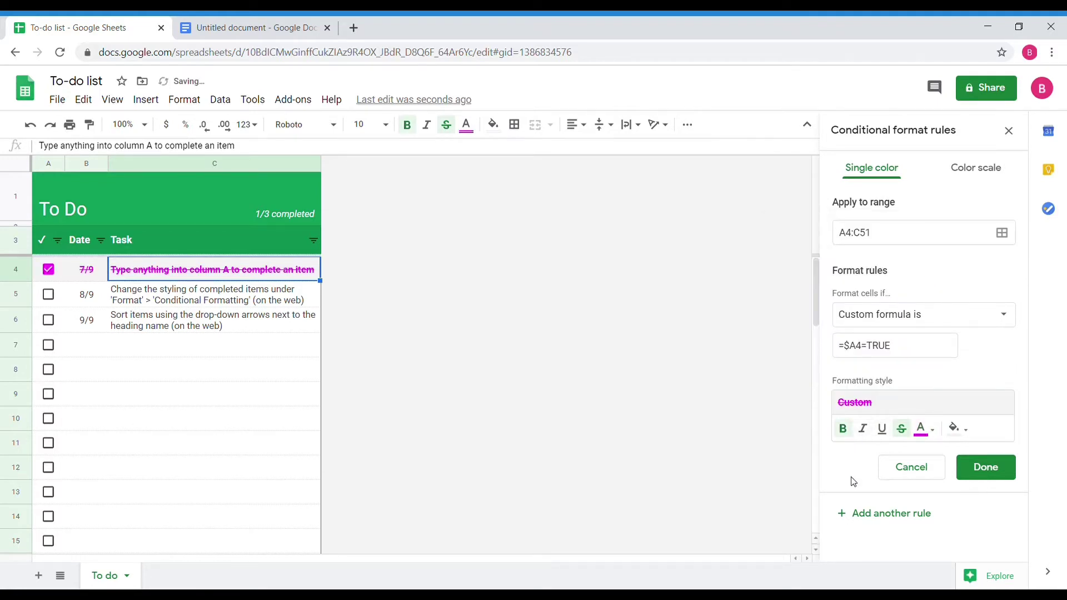
{"action": "left_click", "coordinate": [973, 471]}
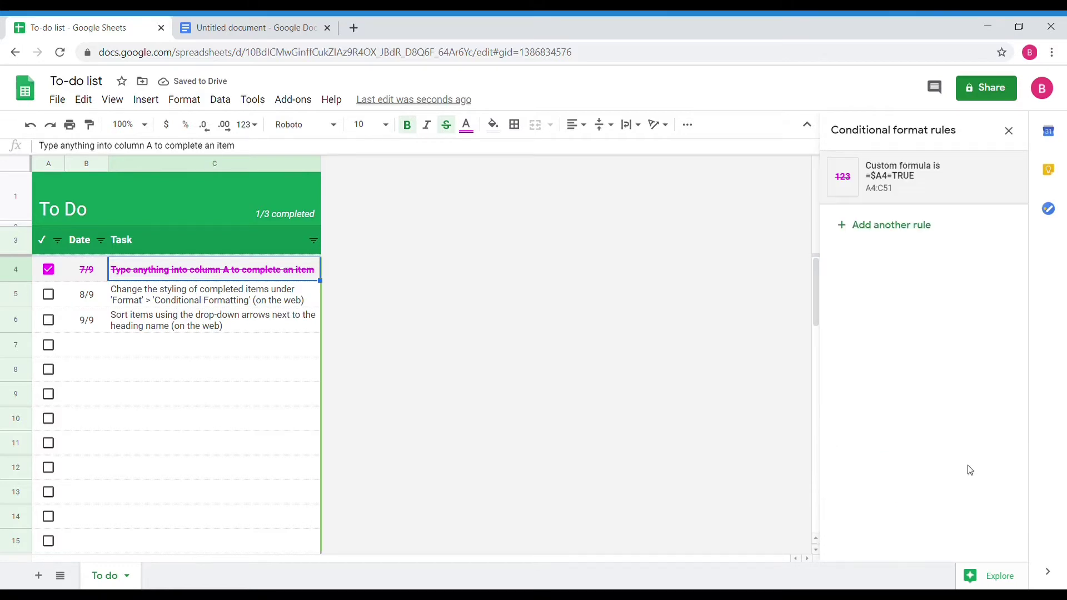
Step: Test the completed-task formatting by toggling the checkboxes in rows 4 to 6, leaving all three unticked
{"action": "left_click", "coordinate": [49, 270]}
{"action": "left_click", "coordinate": [50, 293]}
{"action": "left_click", "coordinate": [49, 320]}
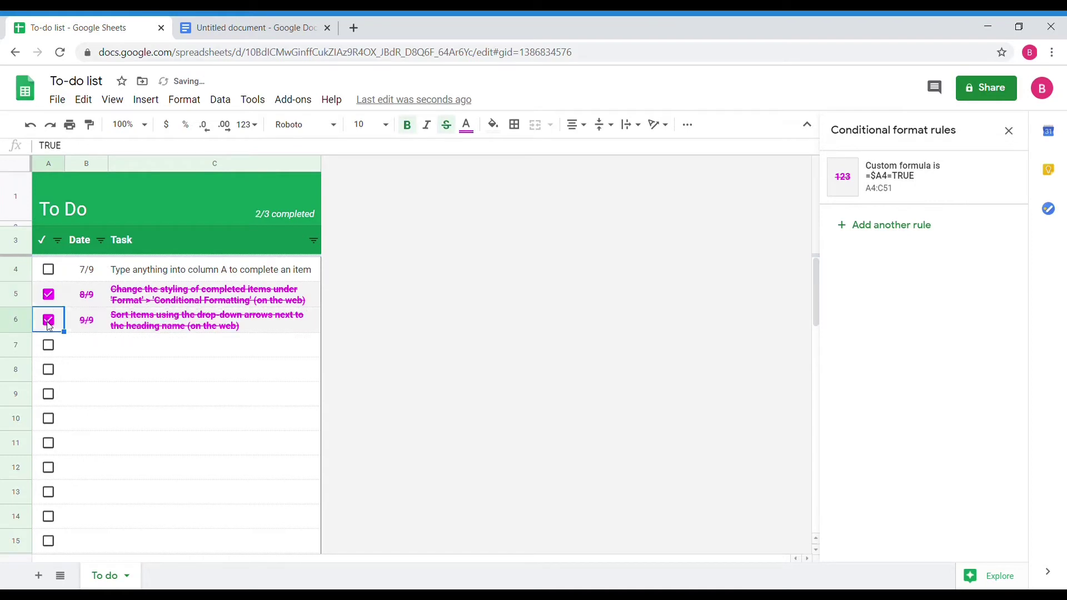
{"action": "left_click", "coordinate": [48, 295]}
{"action": "left_click", "coordinate": [51, 320]}
{"action": "left_click", "coordinate": [49, 295]}
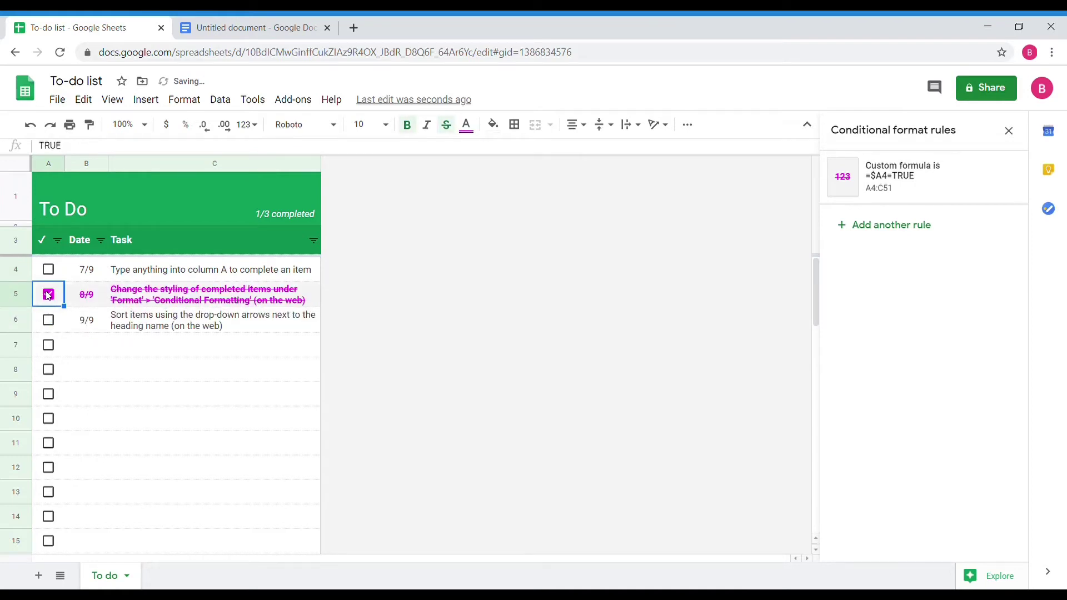
{"action": "left_click", "coordinate": [49, 270]}
{"action": "left_click", "coordinate": [50, 290]}
{"action": "left_click", "coordinate": [50, 269]}
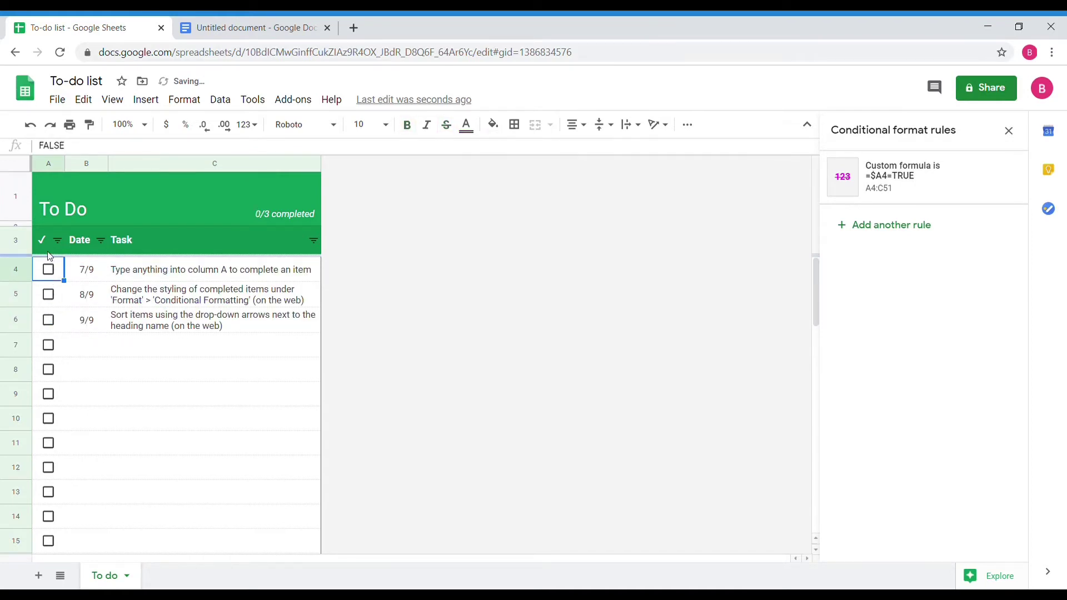
Step: Fill the To Do title and column header rows (rows 1 to 3, columns A to C) with cornflower blue
{"action": "left_click_drag", "start_coordinate": [46, 199], "coordinate": [192, 230]}
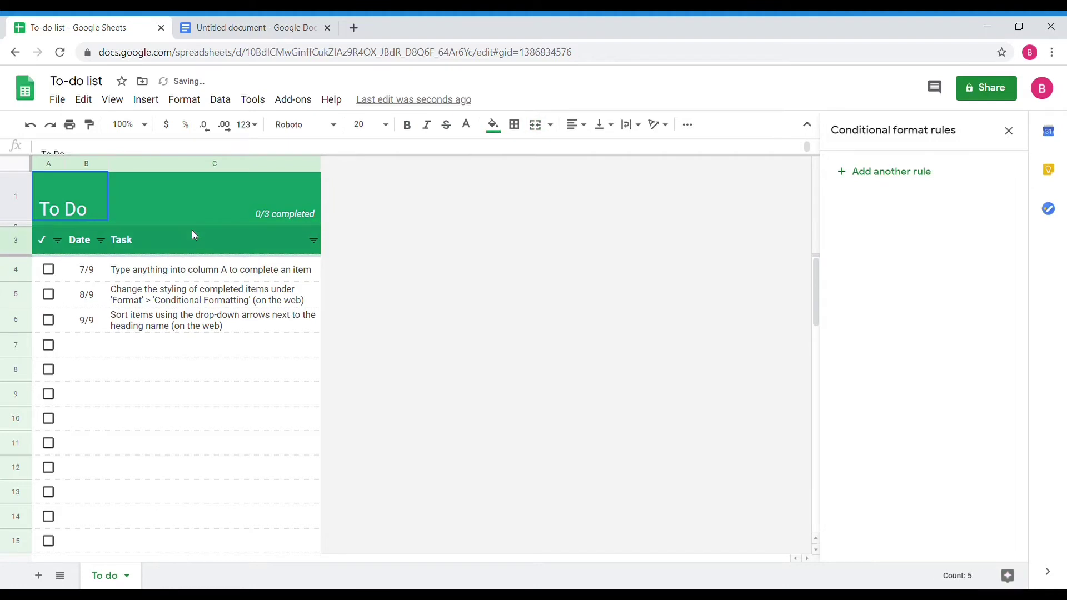
{"action": "left_click", "coordinate": [494, 124]}
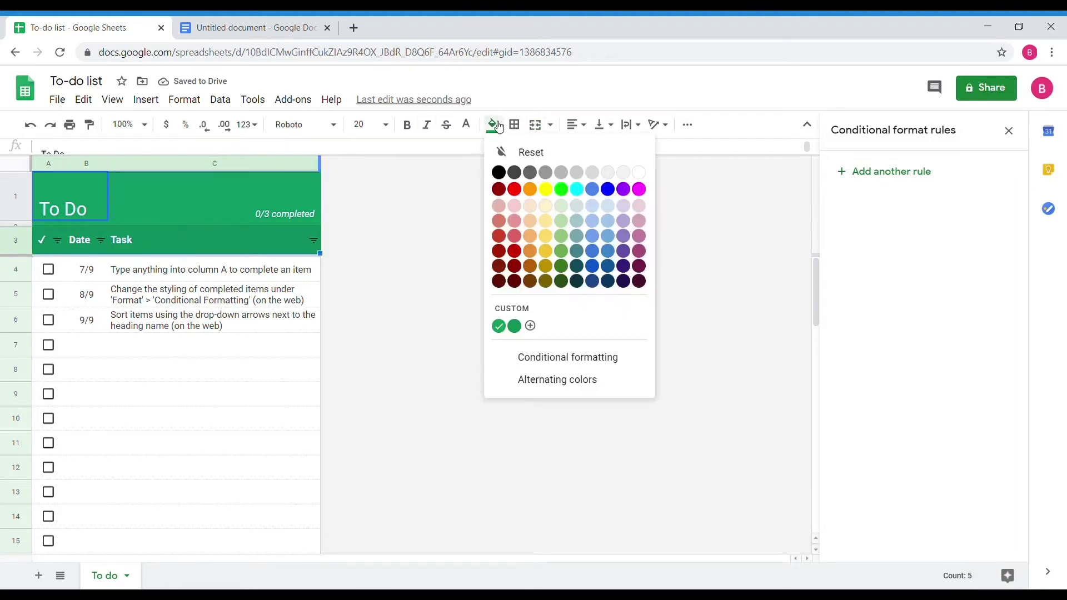
{"action": "left_click", "coordinate": [590, 192]}
{"action": "left_click", "coordinate": [211, 270]}
Step: Tick and untick the three tasks again to check the completed counter in the header, ending with none ticked
{"action": "left_click", "coordinate": [48, 271]}
{"action": "left_click", "coordinate": [48, 271]}
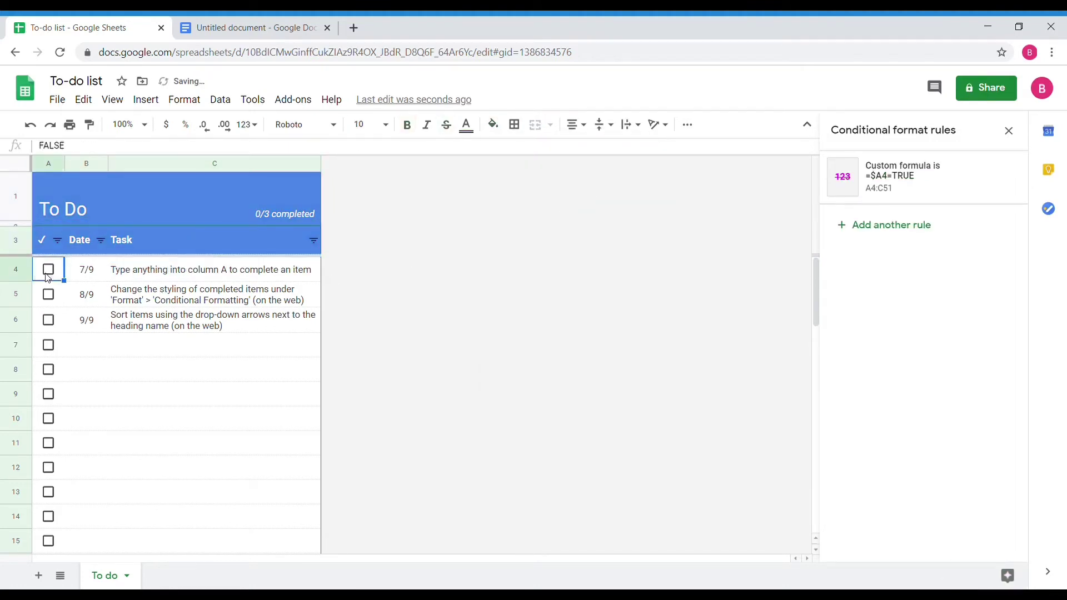
{"action": "left_click", "coordinate": [53, 298]}
{"action": "left_click", "coordinate": [51, 322]}
{"action": "left_click", "coordinate": [52, 297]}
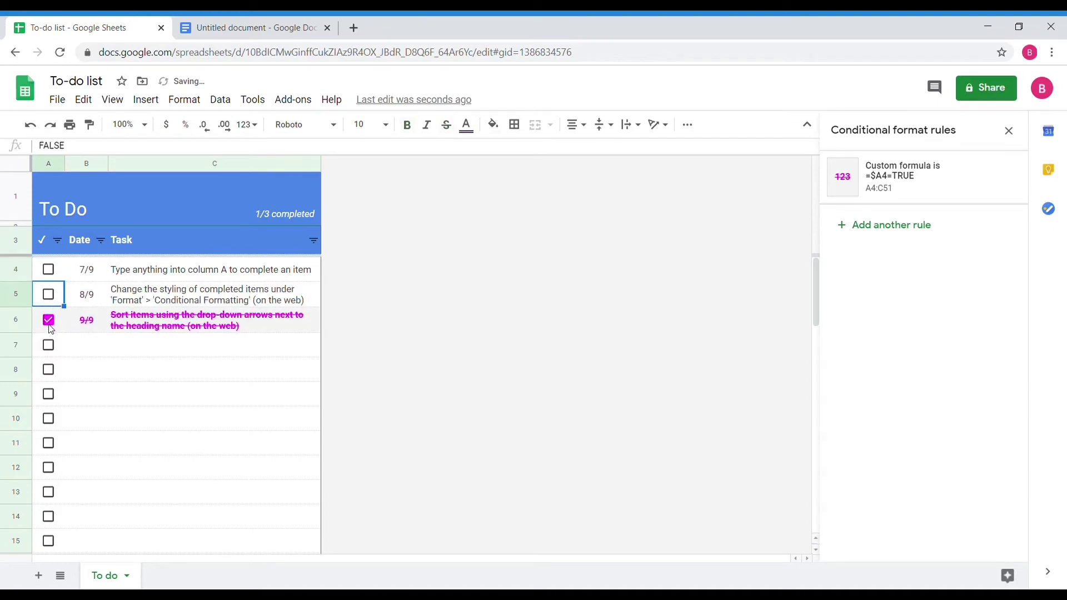
{"action": "left_click", "coordinate": [51, 321]}
{"action": "left_click", "coordinate": [49, 270]}
{"action": "left_click", "coordinate": [50, 269]}
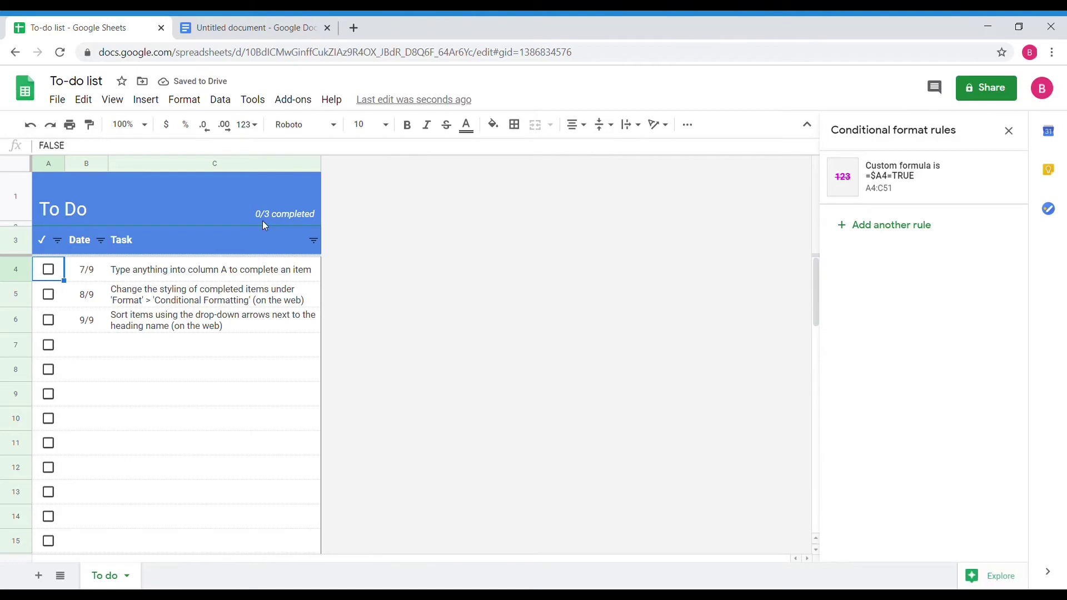
{"action": "left_click", "coordinate": [50, 274]}
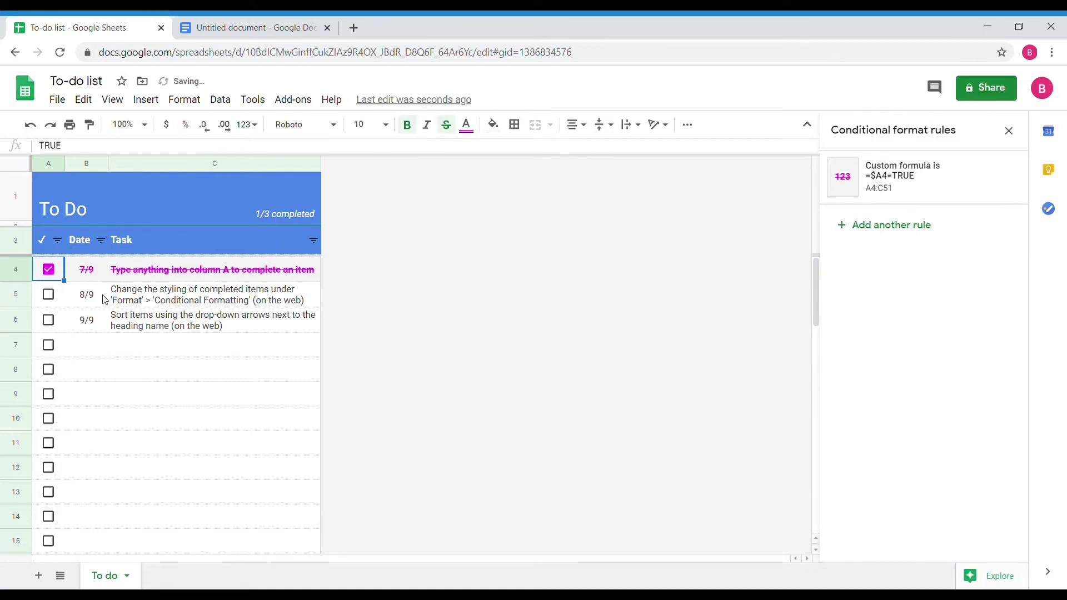
{"action": "left_click", "coordinate": [48, 295]}
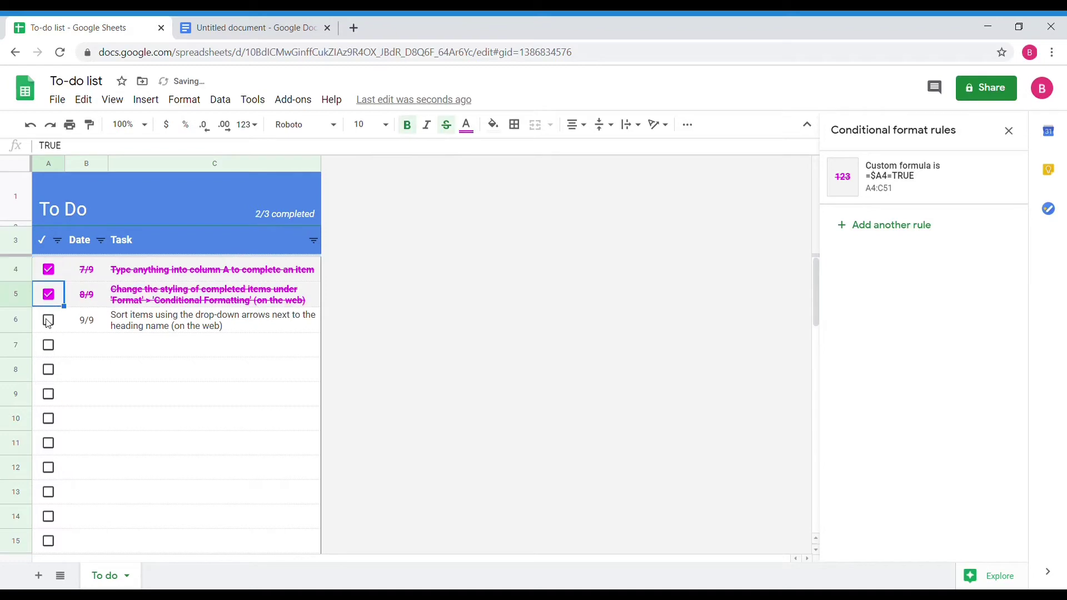
{"action": "left_click", "coordinate": [49, 322]}
{"action": "left_click", "coordinate": [48, 322]}
{"action": "left_click", "coordinate": [49, 295]}
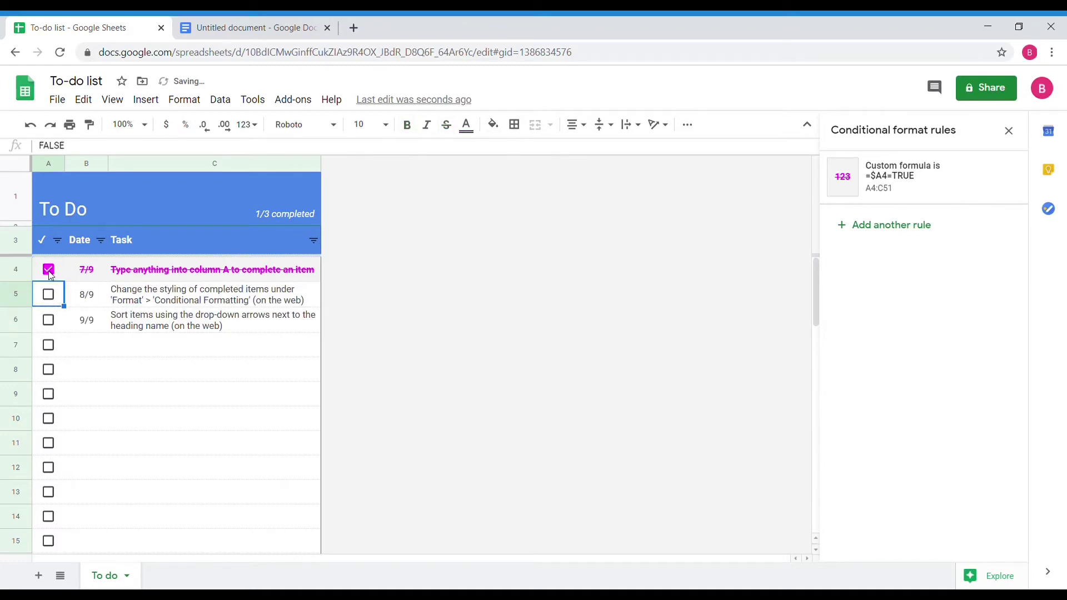
{"action": "left_click", "coordinate": [50, 273]}
Step: Review the sort and filter options of the Task column and accept them without changes
{"action": "left_click", "coordinate": [313, 241]}
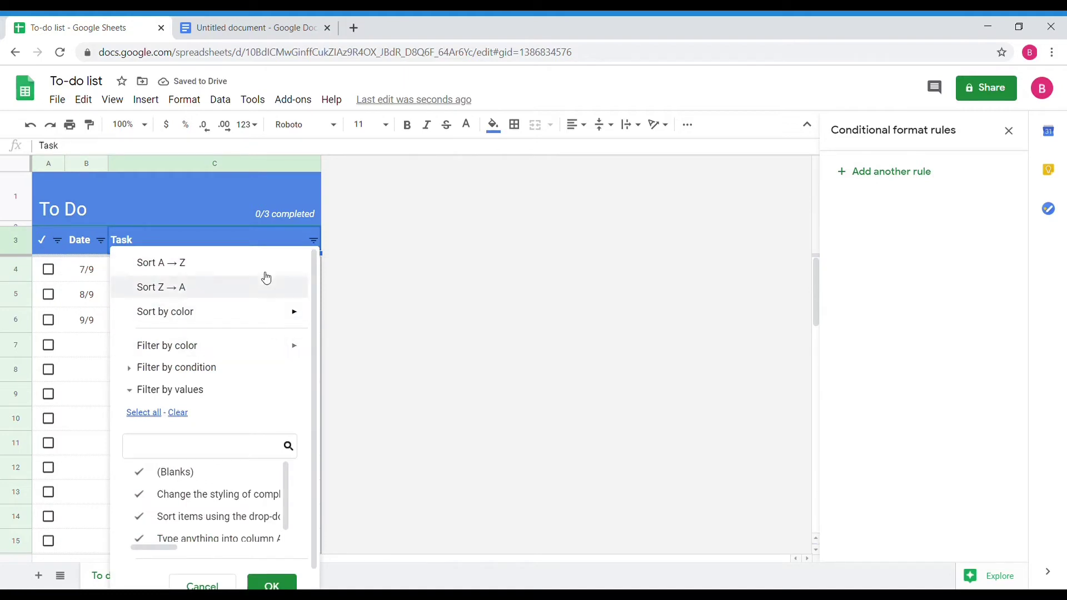
{"action": "left_click", "coordinate": [272, 586]}
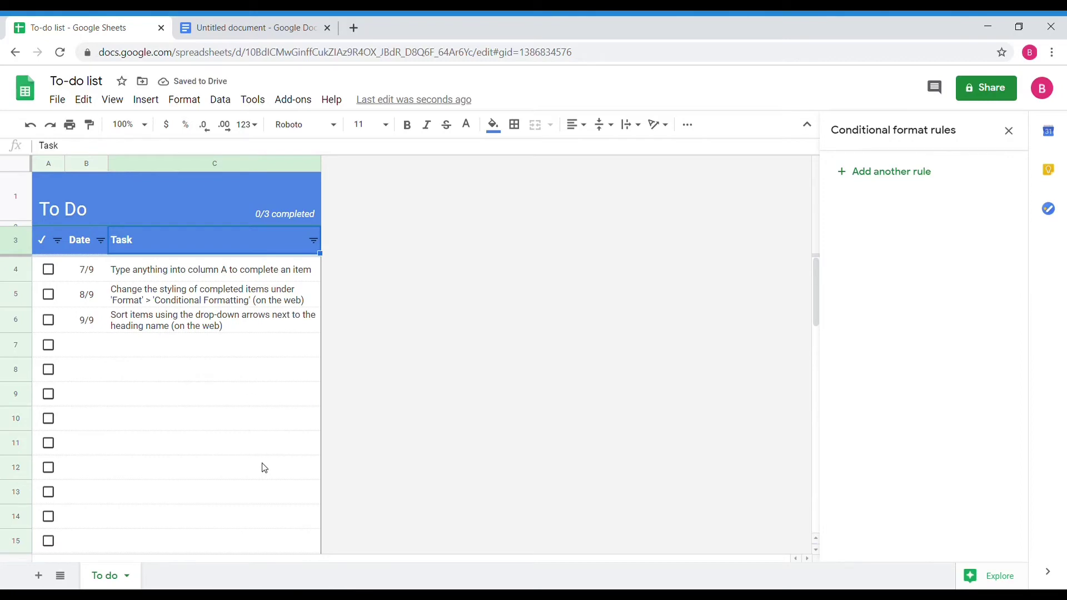
Step: Duplicate the To do sheet and rename the copy as history
{"action": "right_click", "coordinate": [107, 585]}
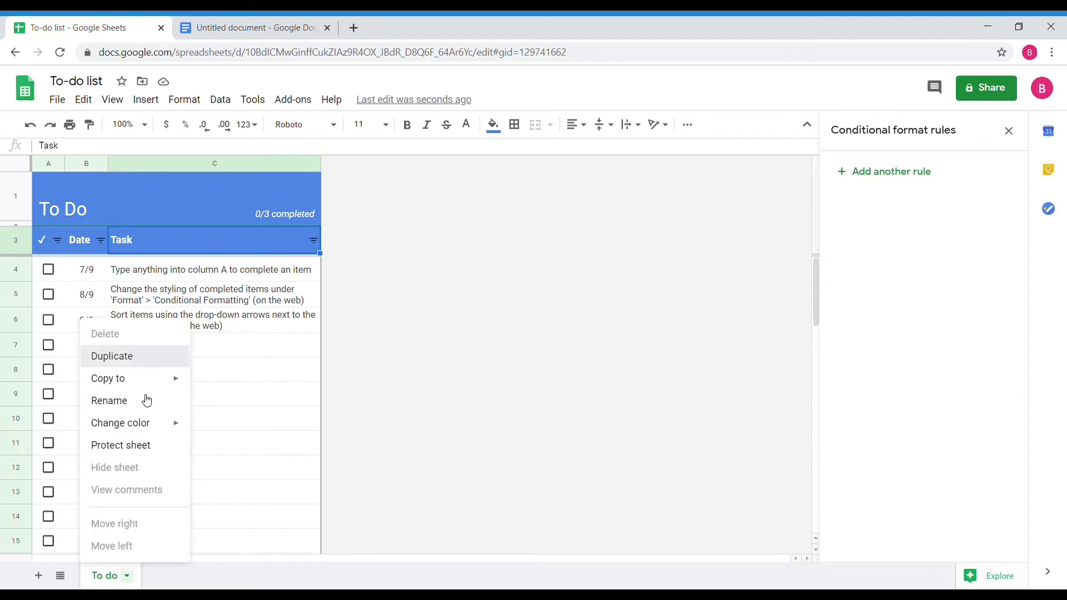
{"action": "left_click", "coordinate": [147, 364]}
{"action": "right_click", "coordinate": [192, 579]}
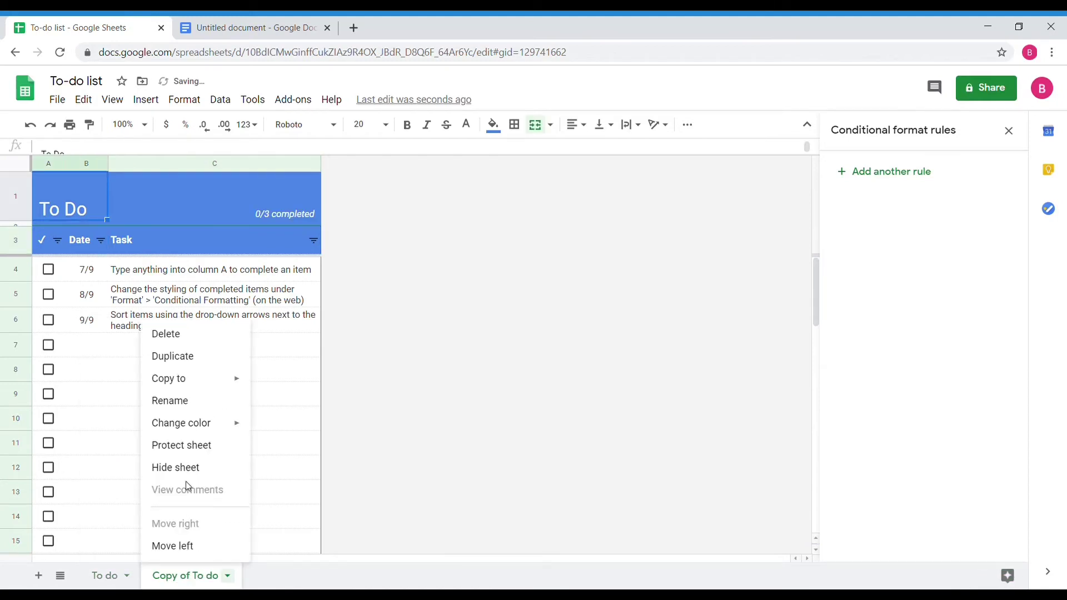
{"action": "left_click", "coordinate": [194, 402]}
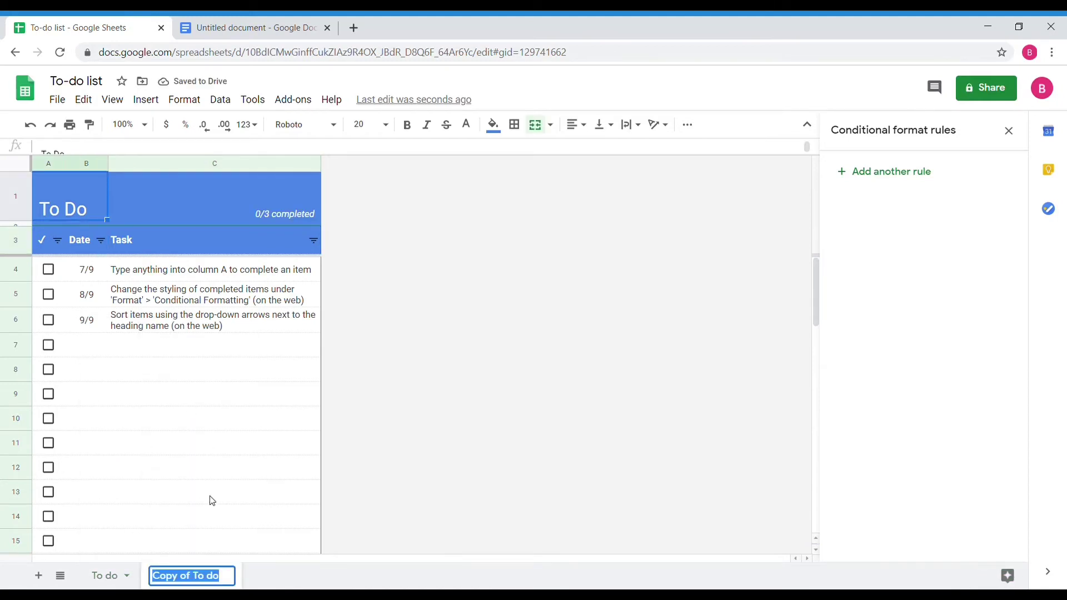
{"action": "type", "text": "history"}
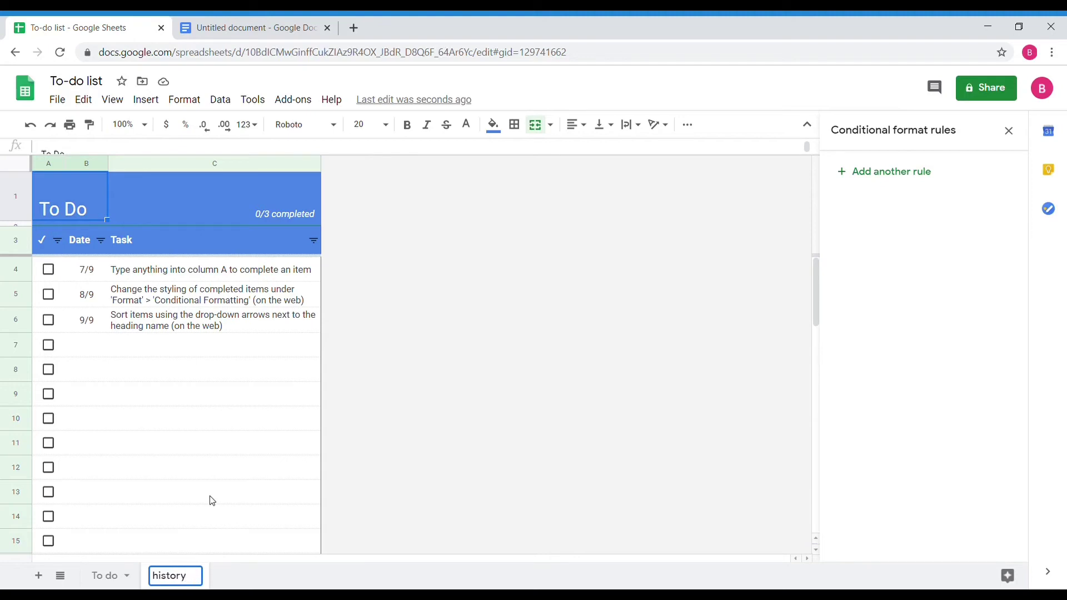
{"action": "left_click", "coordinate": [314, 486]}
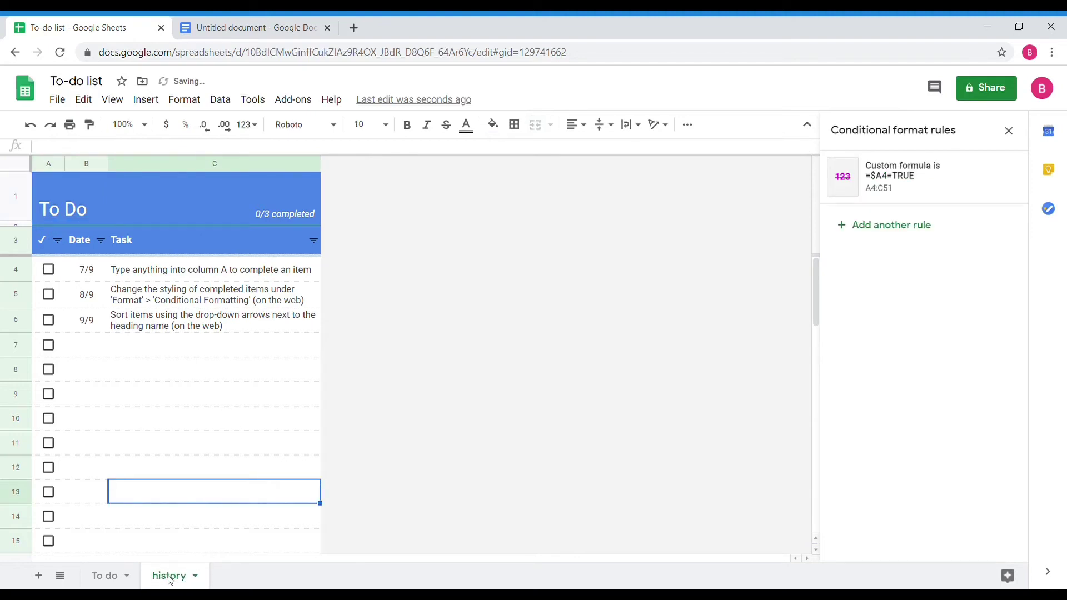
Step: Fill the title and column header rows (rows 1 to 3, columns A to C) of the history sheet with green
{"action": "left_click", "coordinate": [197, 215]}
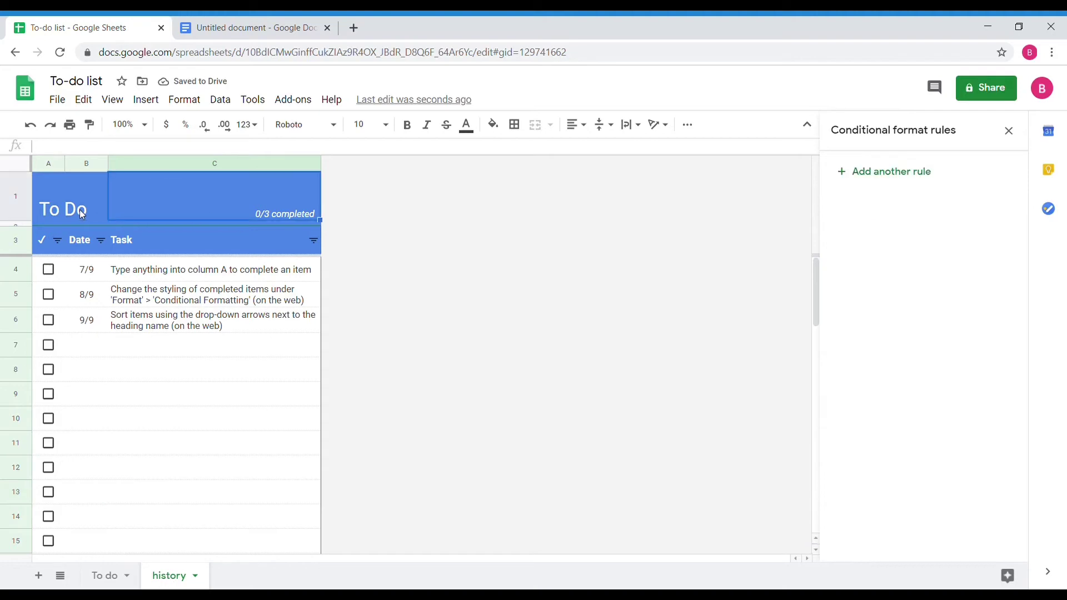
{"action": "left_click_drag", "start_coordinate": [82, 214], "coordinate": [141, 232]}
{"action": "left_click", "coordinate": [493, 126]}
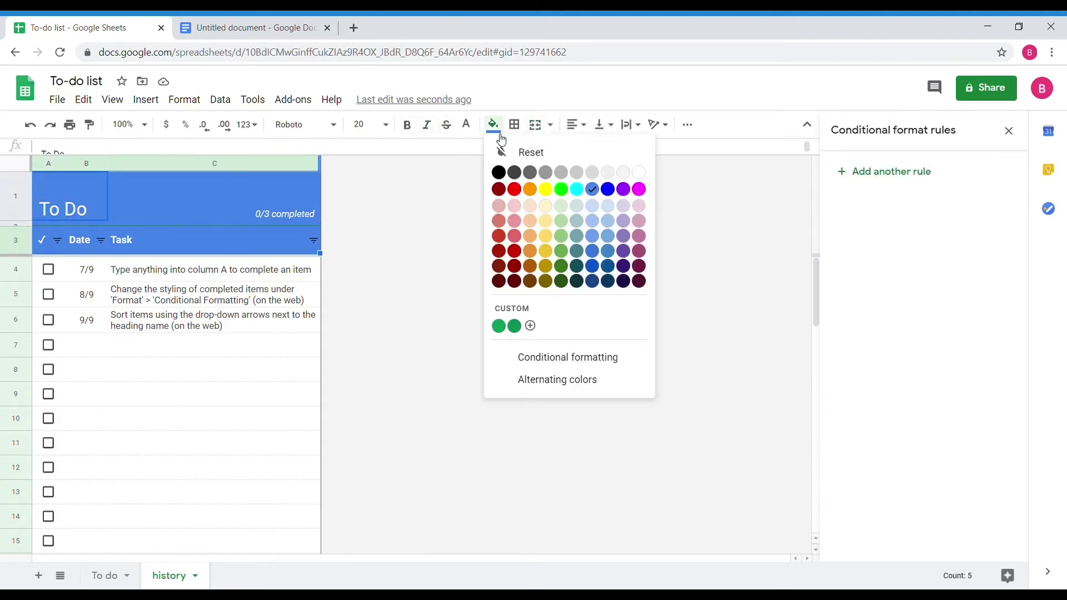
{"action": "left_click", "coordinate": [562, 190]}
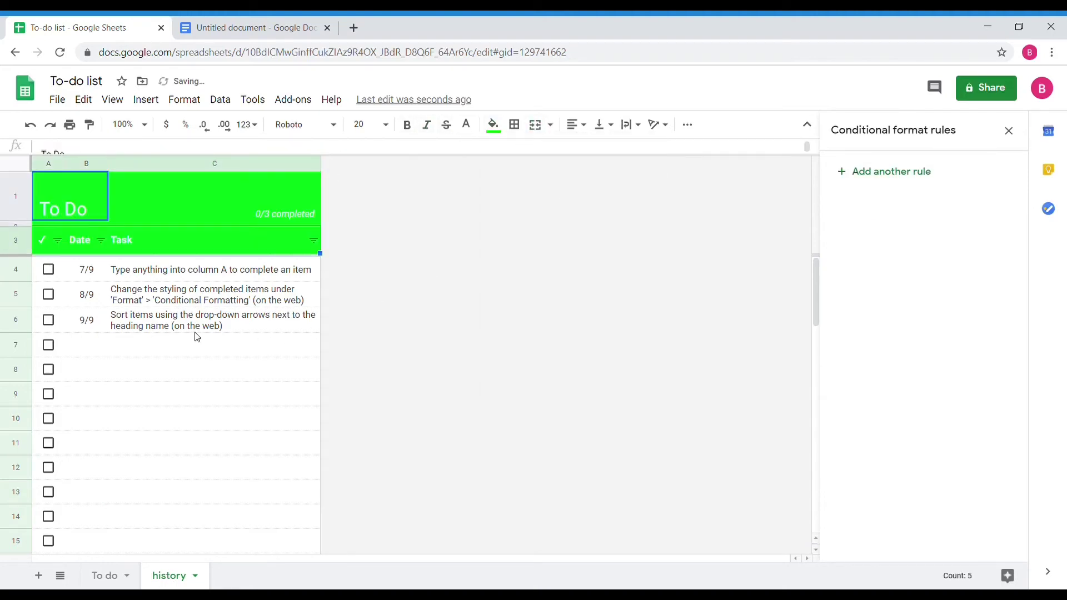
Step: Replace the text of the first task in cell C4 with "read chapter 1"
{"action": "left_click", "coordinate": [169, 282]}
{"action": "double_click", "coordinate": [255, 265]}
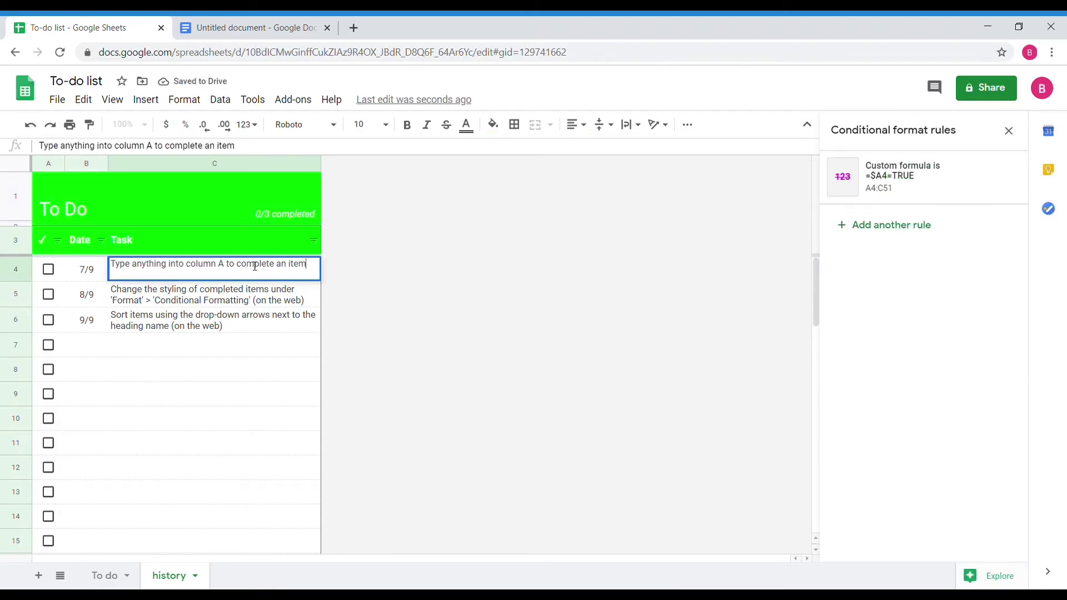
{"action": "left_click_drag", "start_coordinate": [318, 268], "coordinate": [120, 282]}
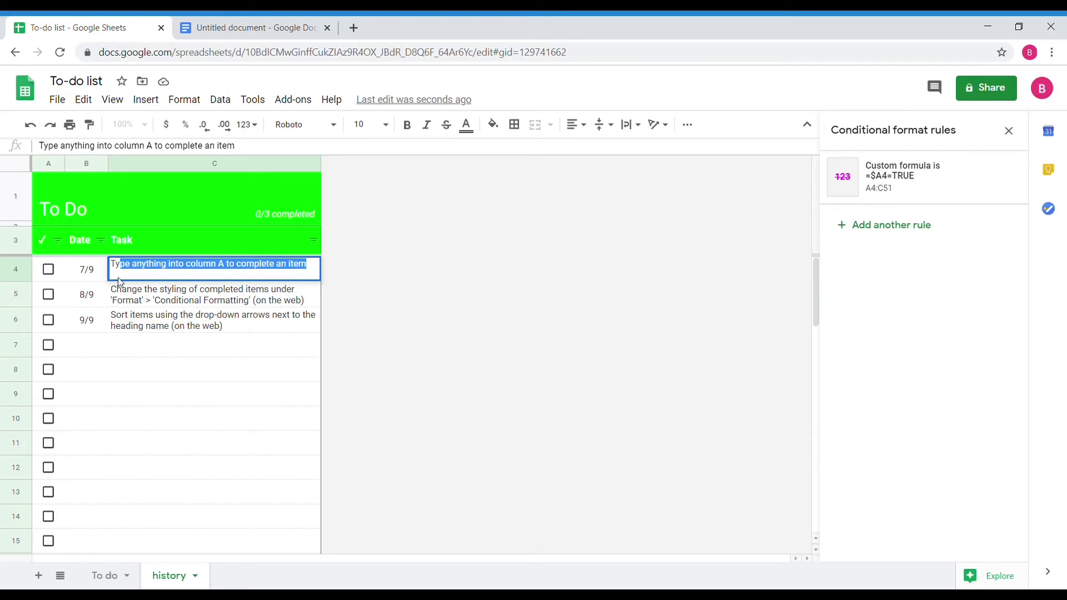
{"action": "key", "text": "BackSpace"}
{"action": "key", "text": "BackSpace"}
{"action": "key", "text": "BackSpace"}
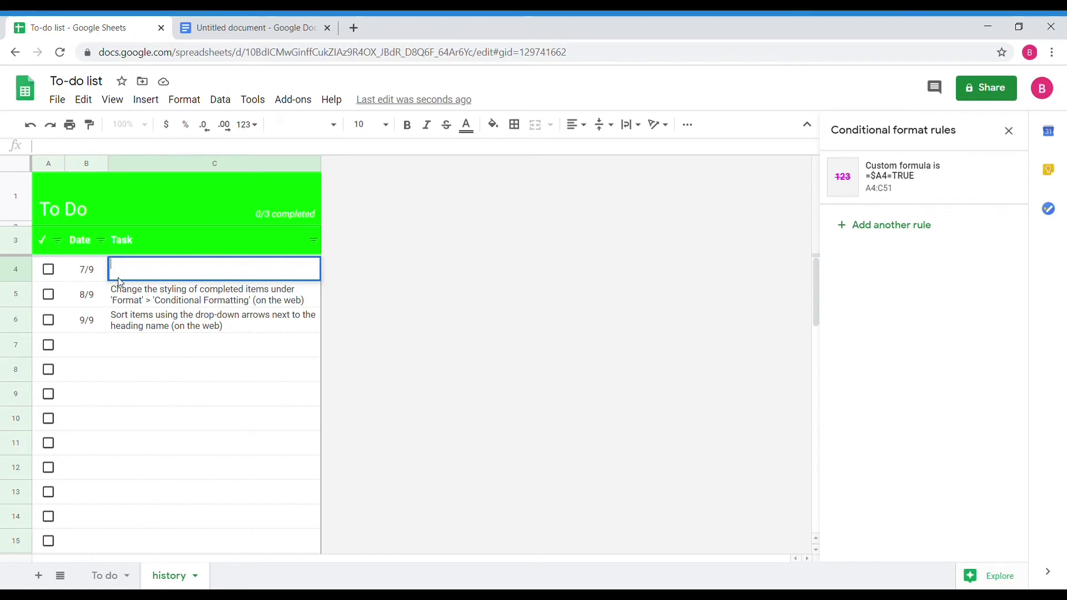
{"action": "type", "text": "read chapter 1"}
Step: Clear the sample task texts in cells C5 and C6 of the history sheet, keeping their dates
{"action": "double_click", "coordinate": [139, 300]}
{"action": "key", "text": "ctrl+a"}
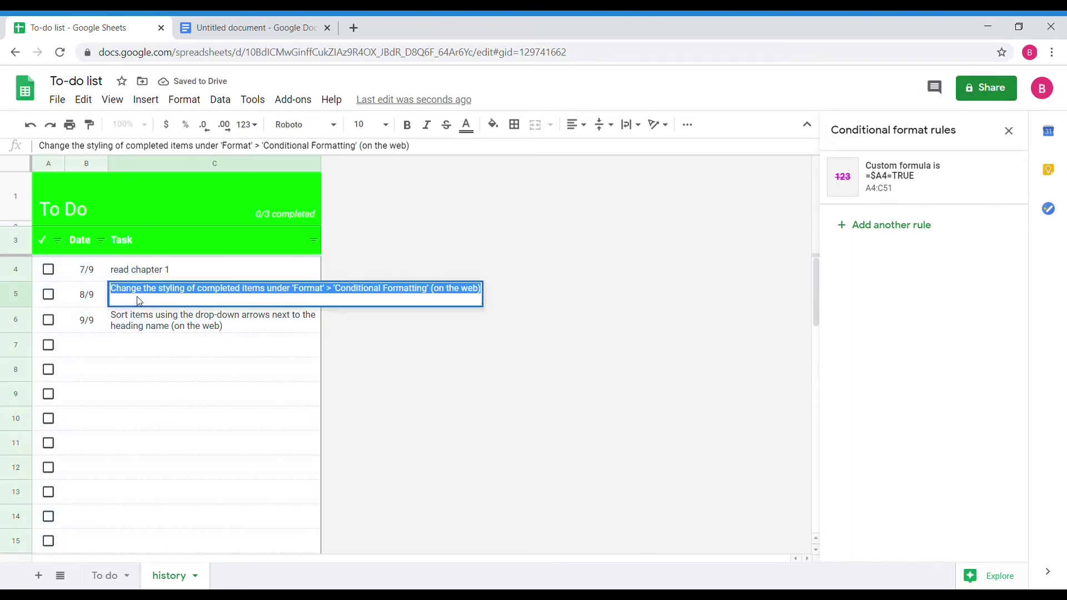
{"action": "key", "text": "BackSpace"}
{"action": "key", "text": "Return"}
{"action": "double_click", "coordinate": [156, 325]}
{"action": "key", "text": "ctrl+a"}
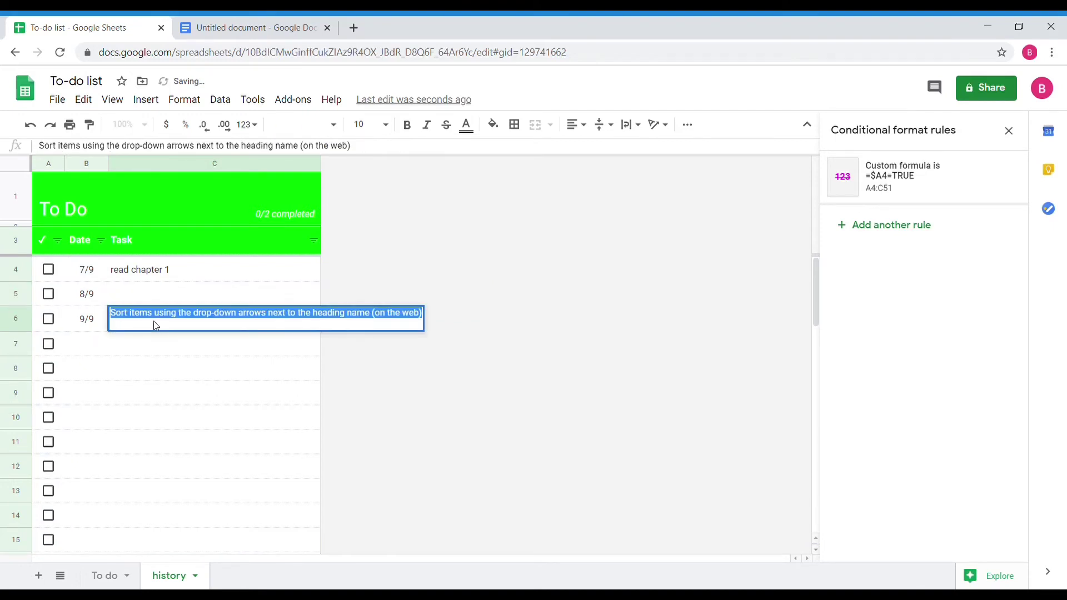
{"action": "key", "text": "BackSpace"}
{"action": "key", "text": "Return"}
{"action": "left_click", "coordinate": [178, 300]}
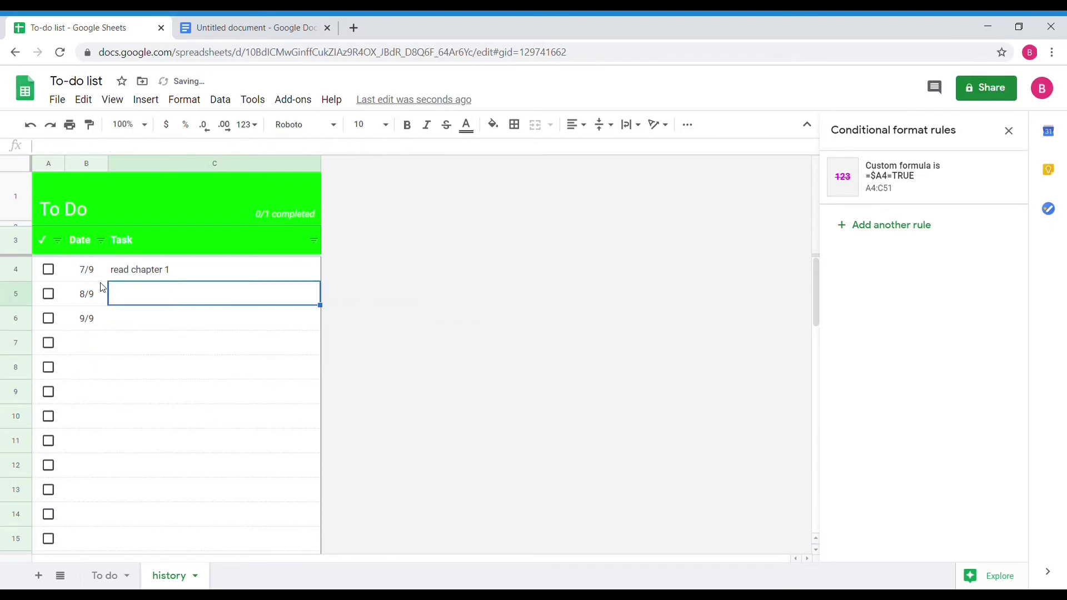
Step: Tick and untick the "read chapter 1" task to check its completed formatting and the counter in the header
{"action": "left_click", "coordinate": [128, 276]}
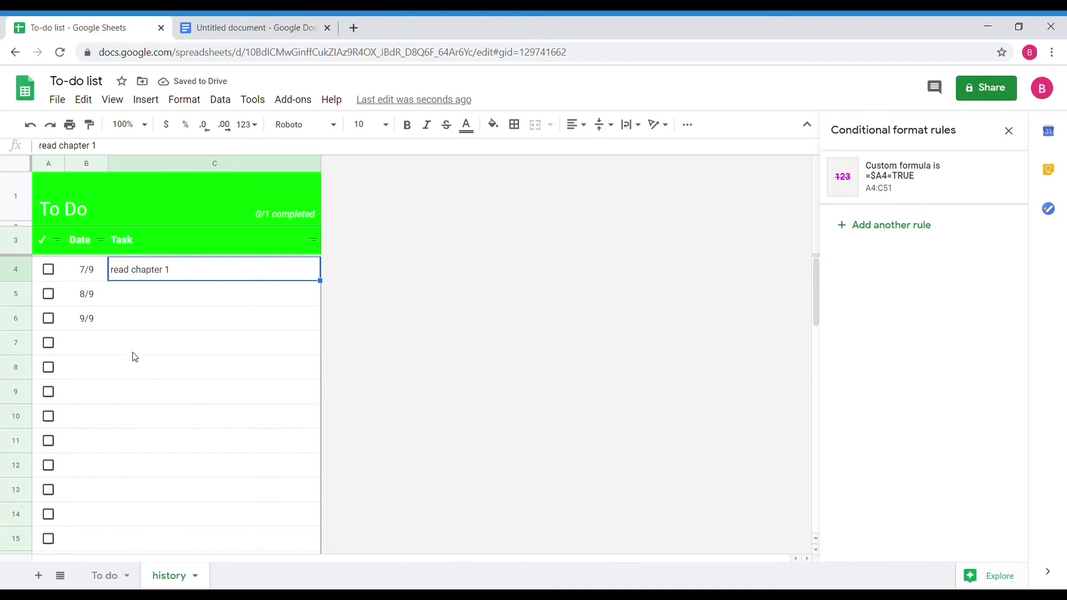
{"action": "left_click", "coordinate": [48, 271]}
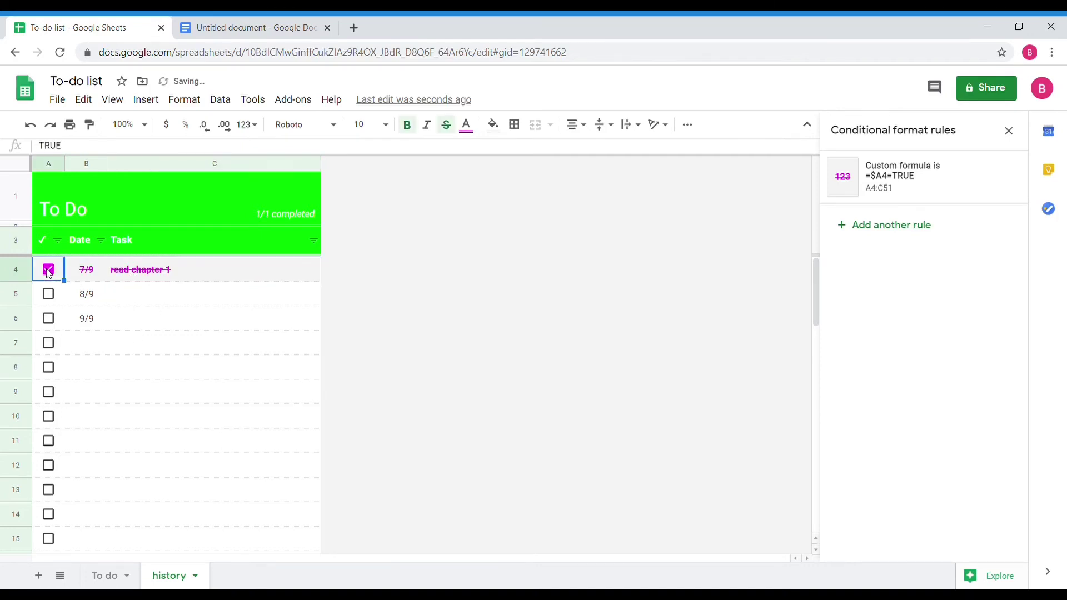
{"action": "left_click", "coordinate": [48, 270]}
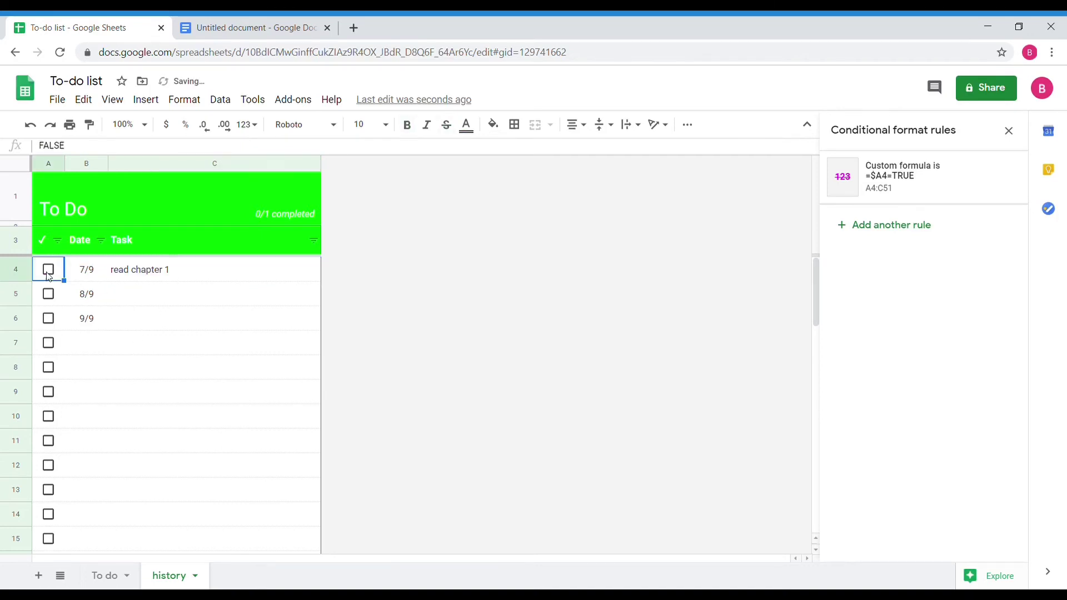
Step: Close the conditional format rules and compare the To do sheet with the history sheet, ending on history
{"action": "left_click", "coordinate": [1010, 131]}
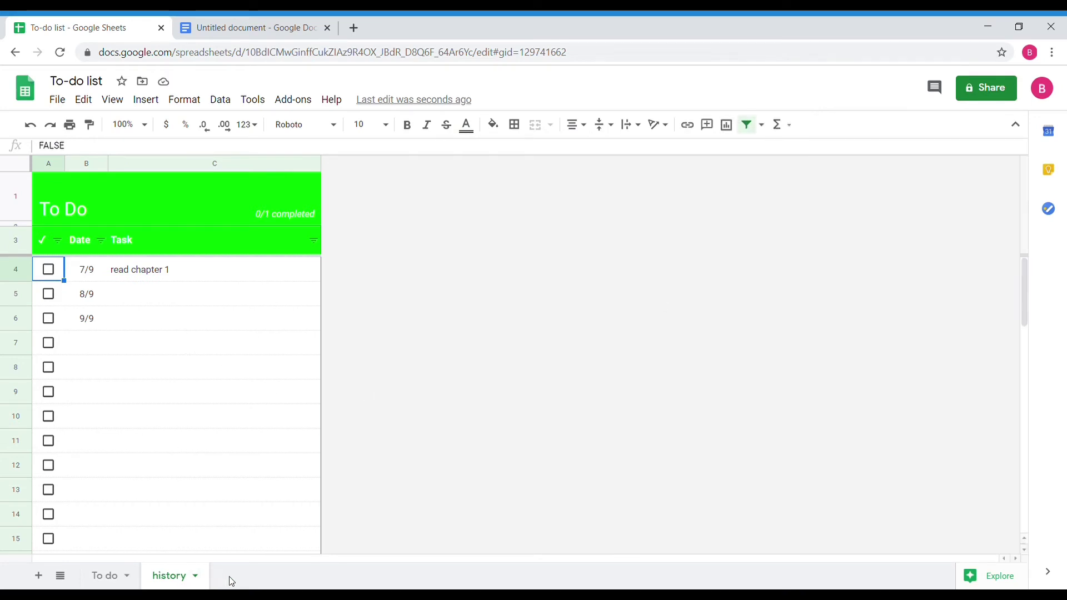
{"action": "left_click", "coordinate": [121, 578]}
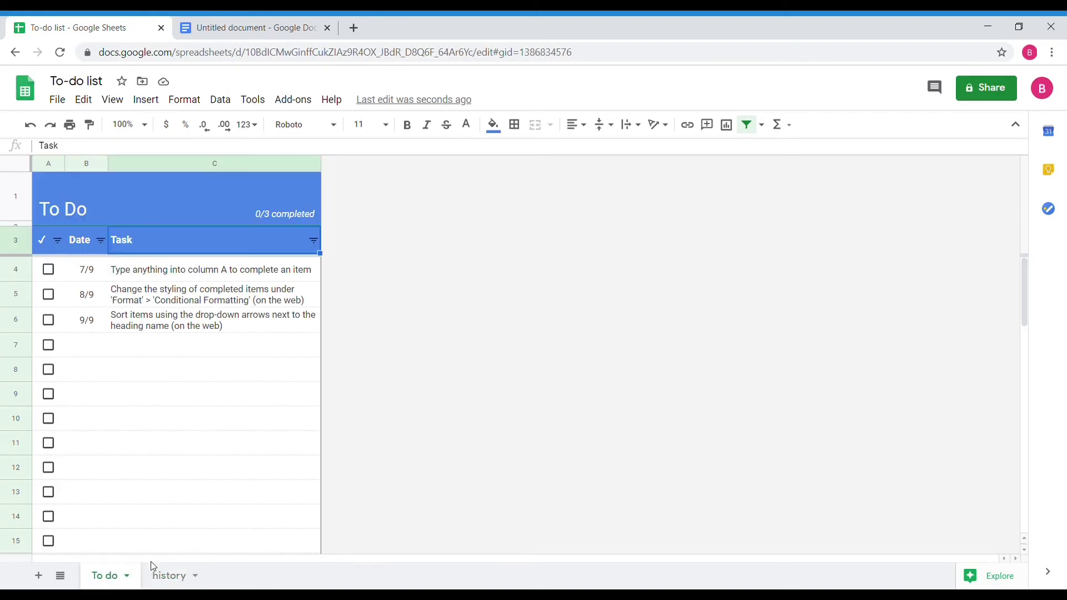
{"action": "left_click", "coordinate": [166, 575]}
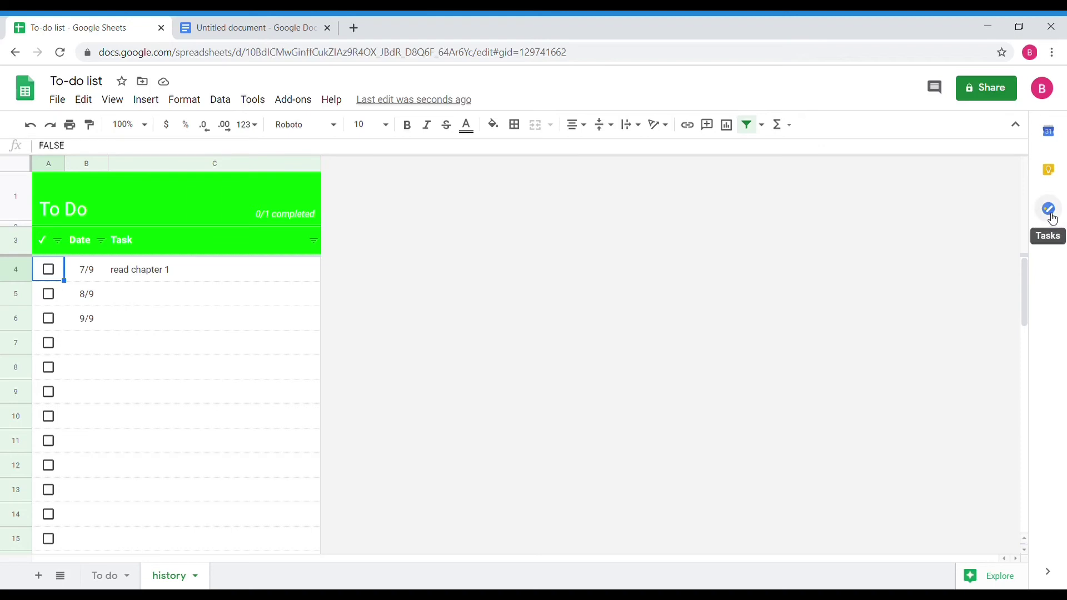
Step: Hide and show the side panel again, and open Google Tasks beside the spreadsheet
{"action": "left_click", "coordinate": [1048, 572]}
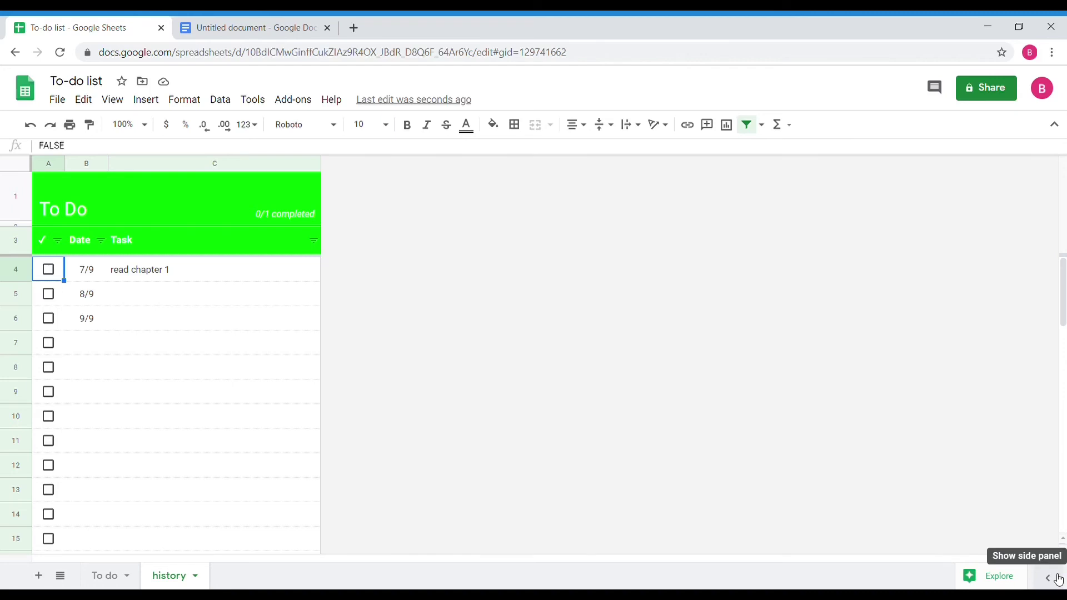
{"action": "left_click", "coordinate": [1058, 580]}
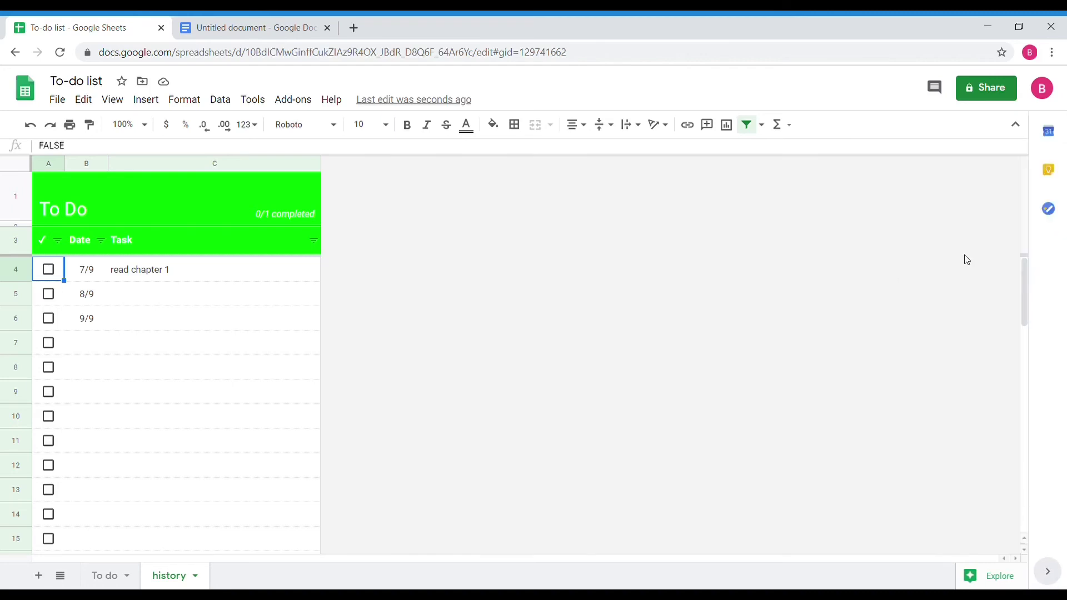
{"action": "left_click", "coordinate": [1050, 210]}
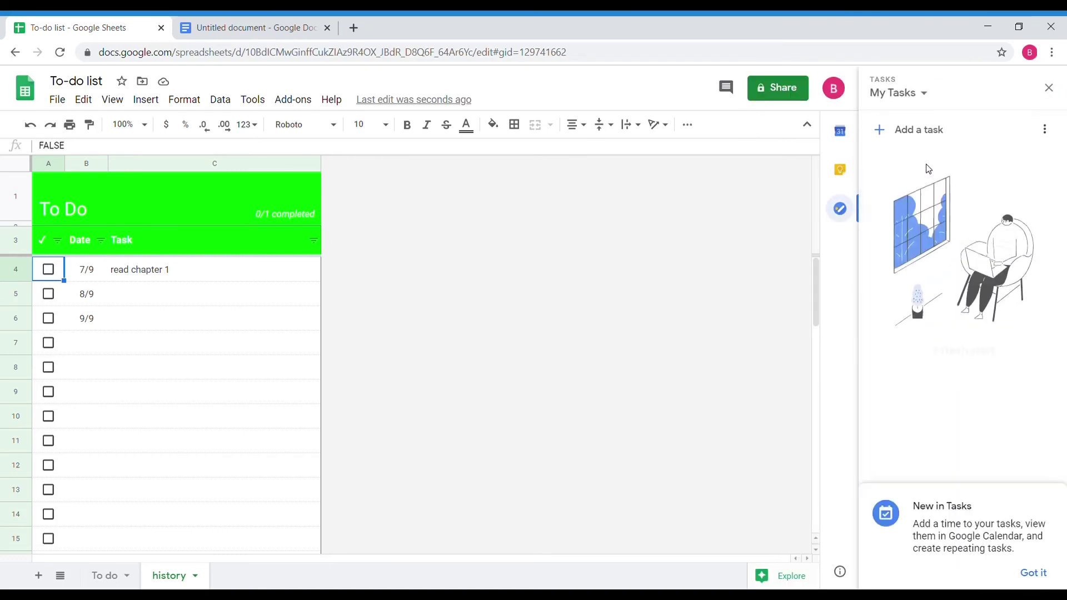
Step: Add two tasks to the My Tasks list: "do the dishes" and "feed the dog"
{"action": "left_click", "coordinate": [911, 139]}
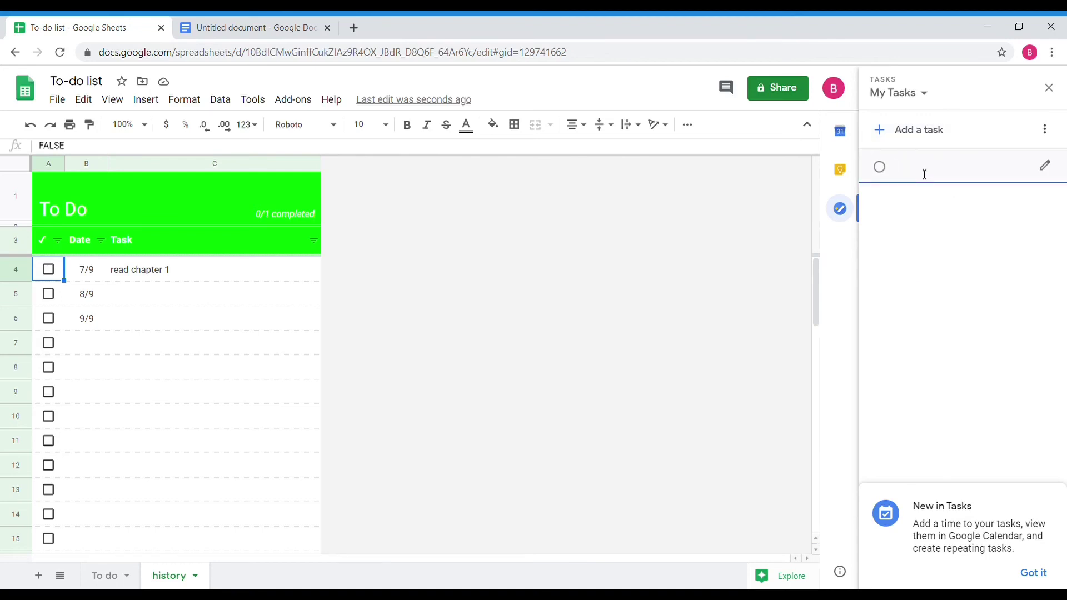
{"action": "type", "text": "do the dishs"}
{"action": "key", "text": "BackSpace"}
{"action": "type", "text": "es"}
{"action": "left_click", "coordinate": [932, 241]}
{"action": "left_click", "coordinate": [915, 140]}
{"action": "type", "text": "feed the dog"}
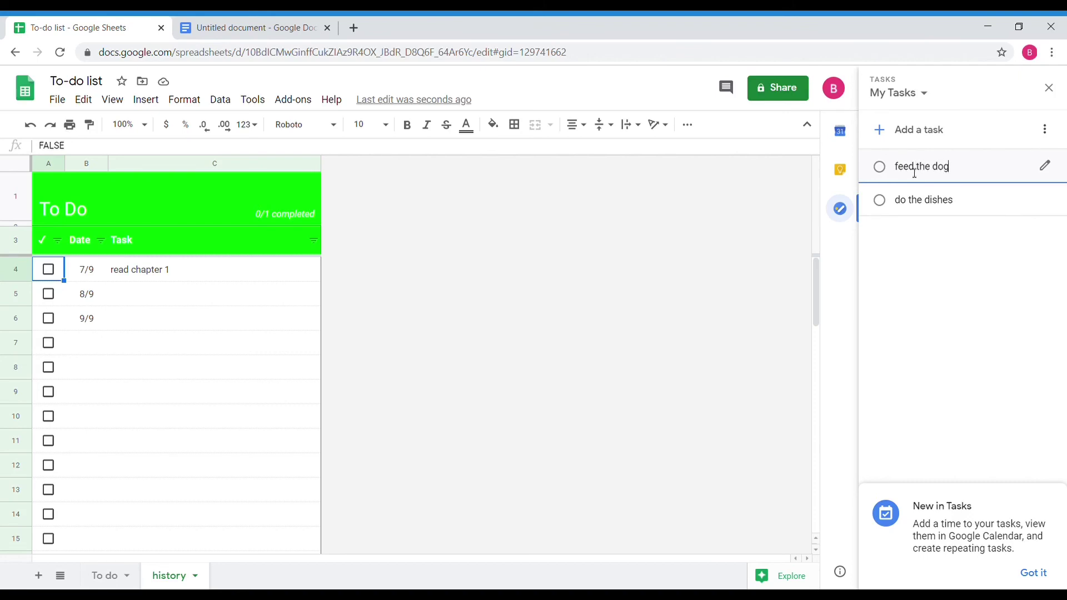
{"action": "left_click", "coordinate": [912, 239]}
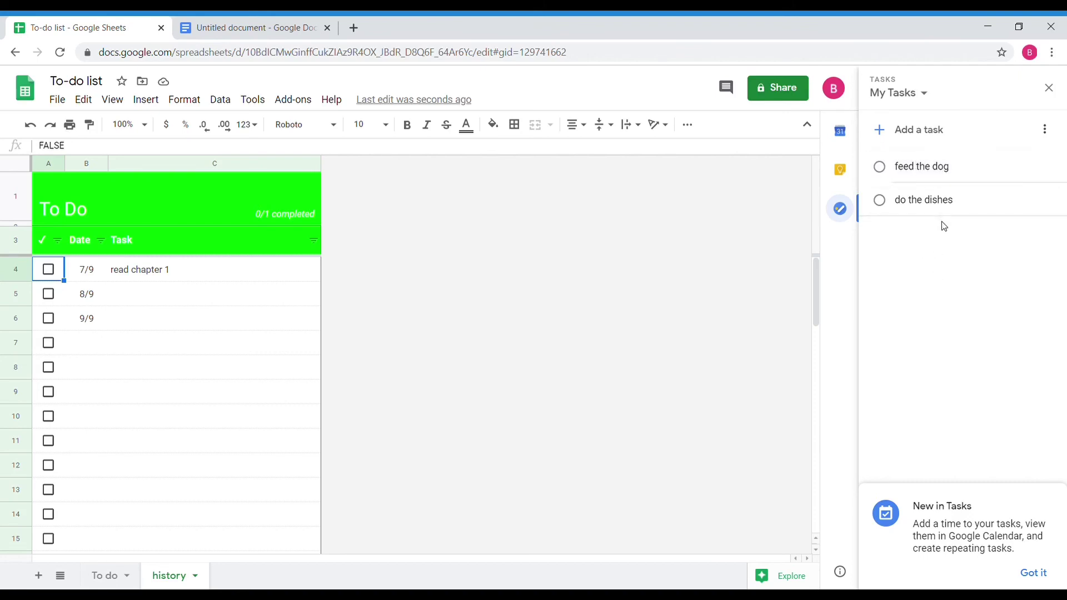
Step: Review the task list choices, including the option to create a new list, and dismiss them while keeping My Tasks
{"action": "left_click", "coordinate": [923, 95]}
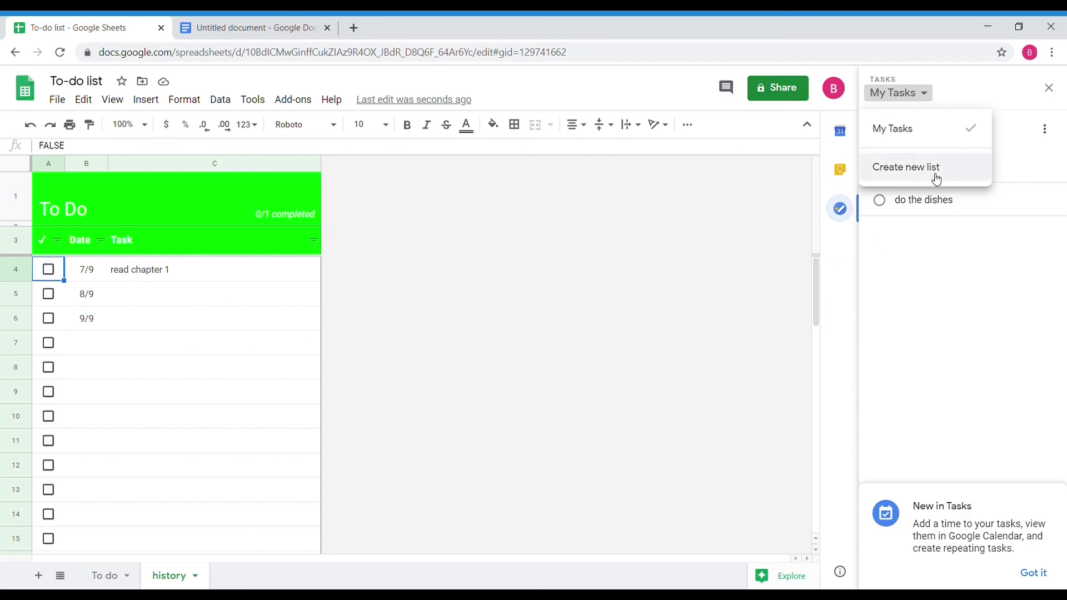
{"action": "left_click", "coordinate": [934, 247]}
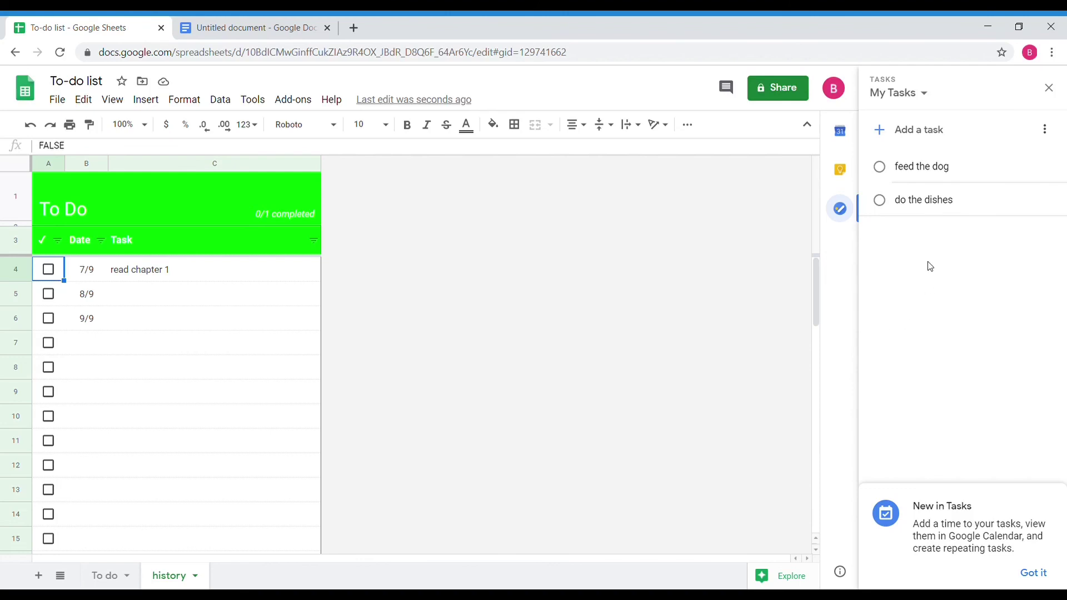
Step: Switch to the untitled Google Docs document, open Tasks there to compare its list with the spreadsheet's, and return to the To-do list spreadsheet
{"action": "left_click", "coordinate": [271, 33]}
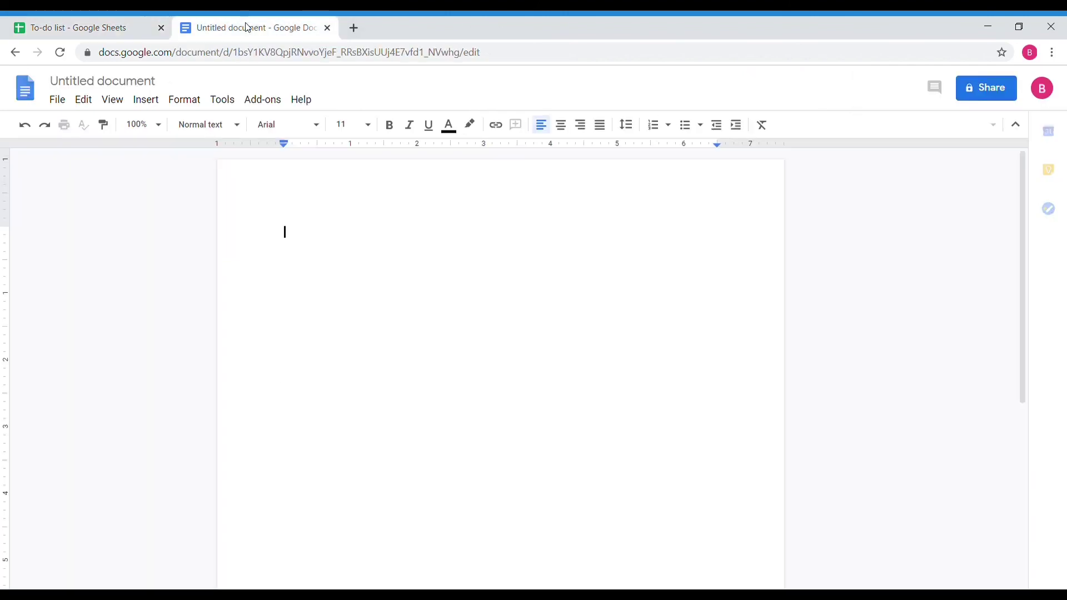
{"action": "left_click", "coordinate": [1048, 212]}
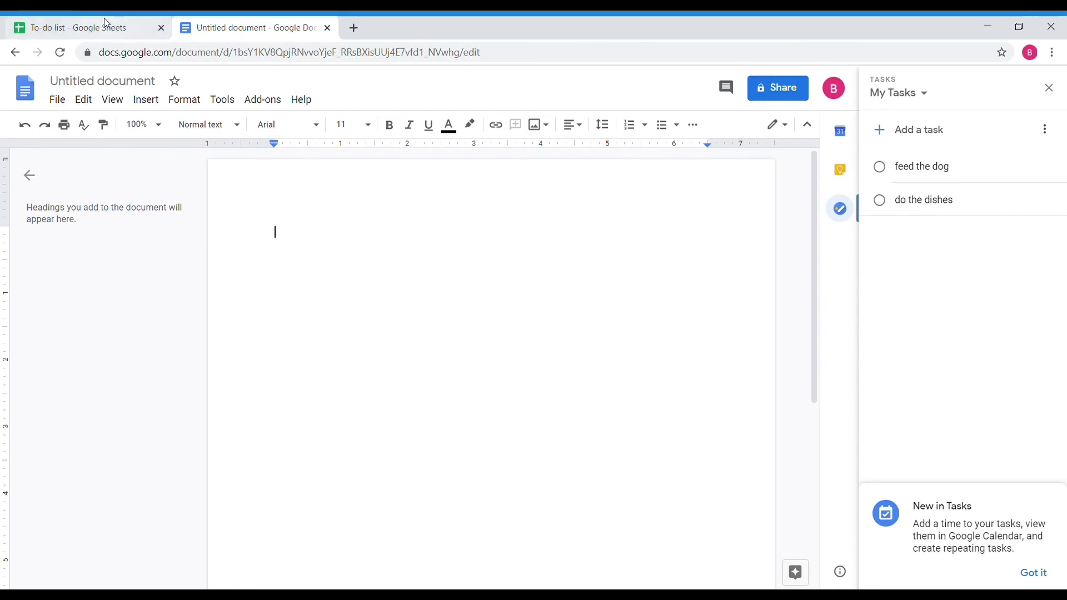
{"action": "left_click", "coordinate": [133, 29]}
{"action": "left_click", "coordinate": [189, 29]}
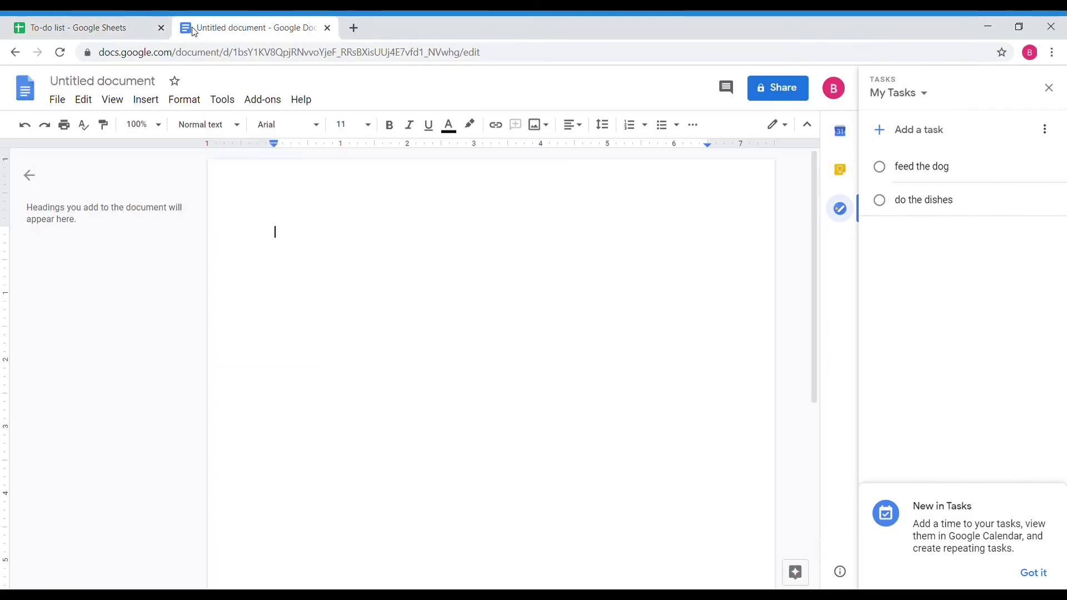
{"action": "left_click", "coordinate": [85, 34]}
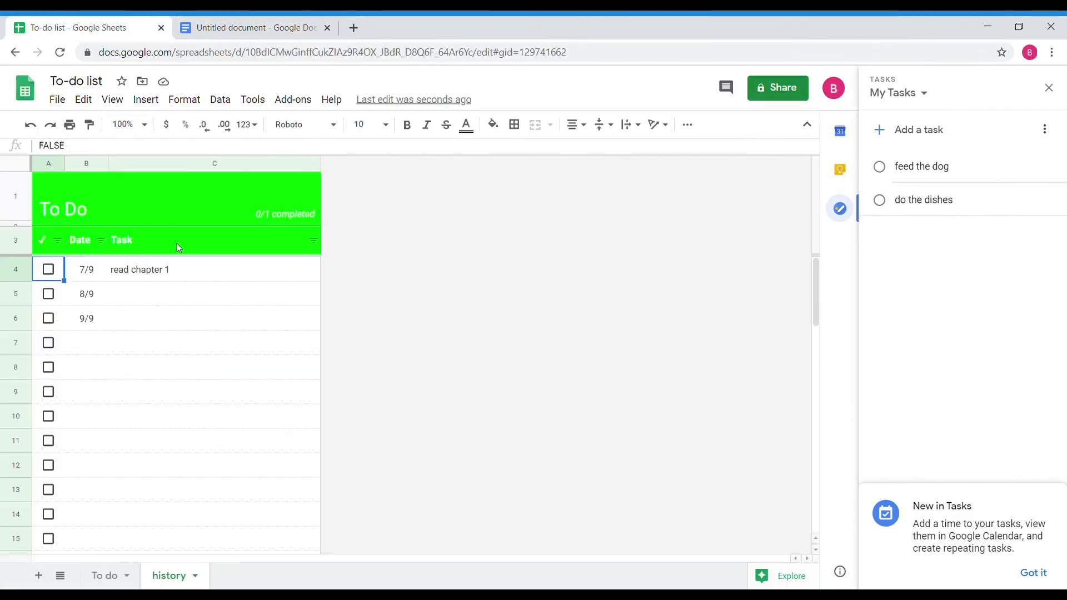